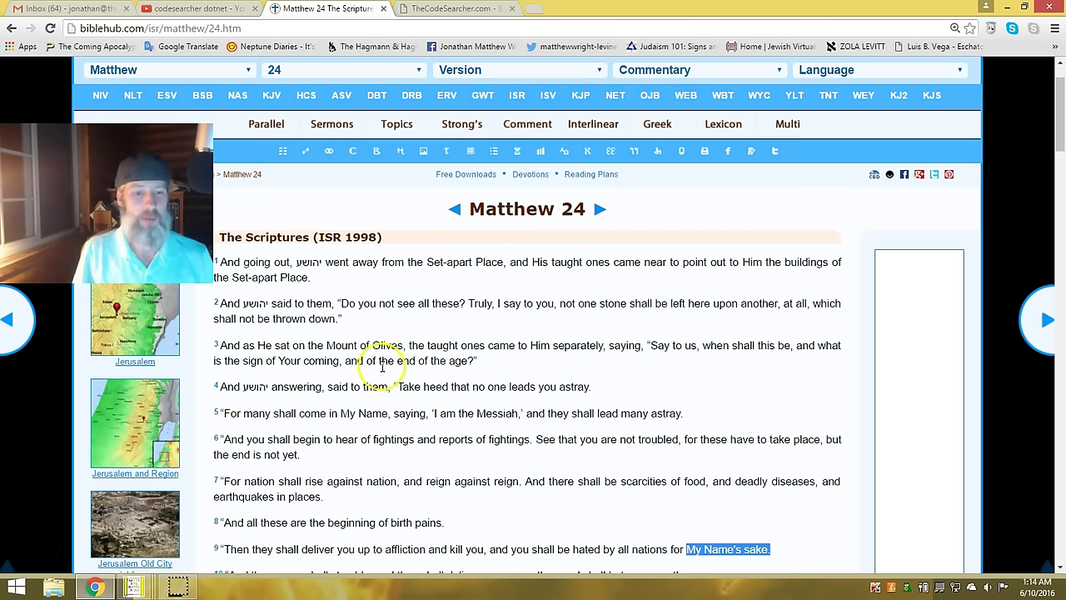
Step: Highlight 'the end of the age' and 'sign of Your coming' in Matthew 24:3, then clear the selection
left_click_drag(379, 361, 483, 358)
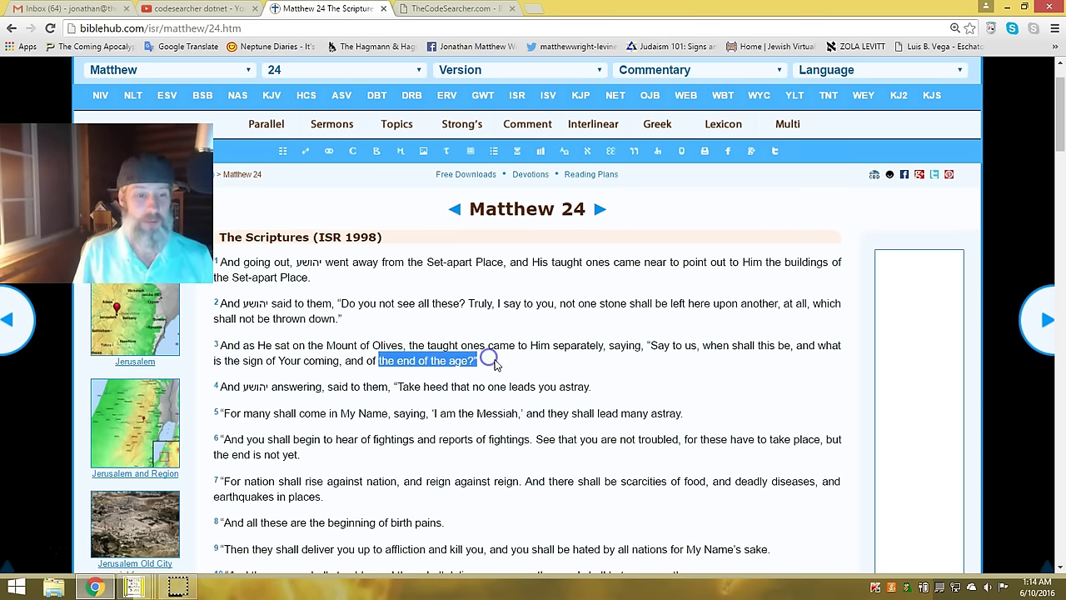
left_click_drag(242, 360, 343, 361)
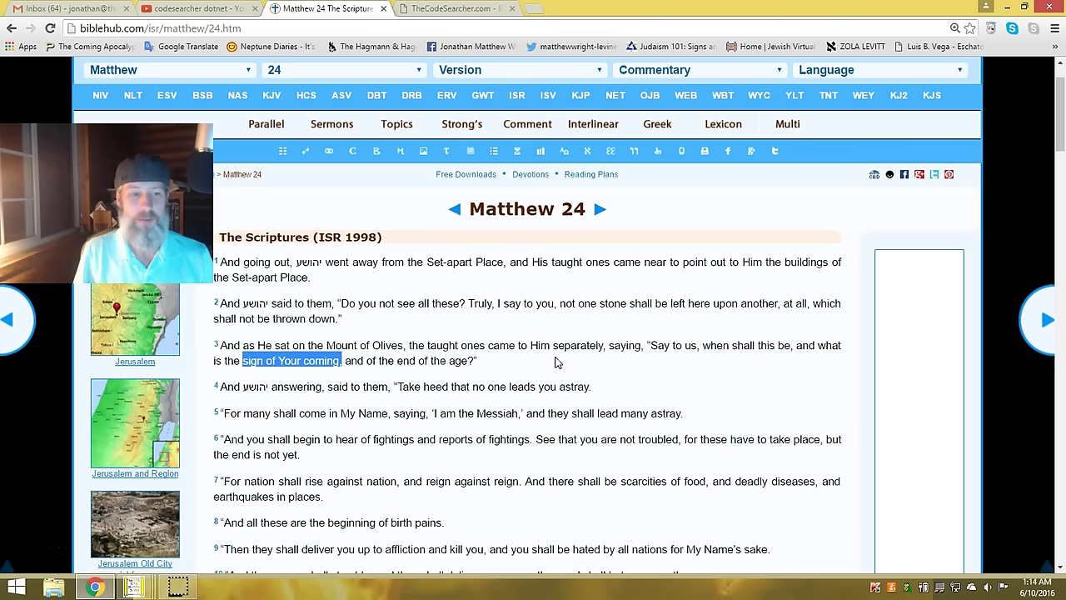
left_click(496, 317)
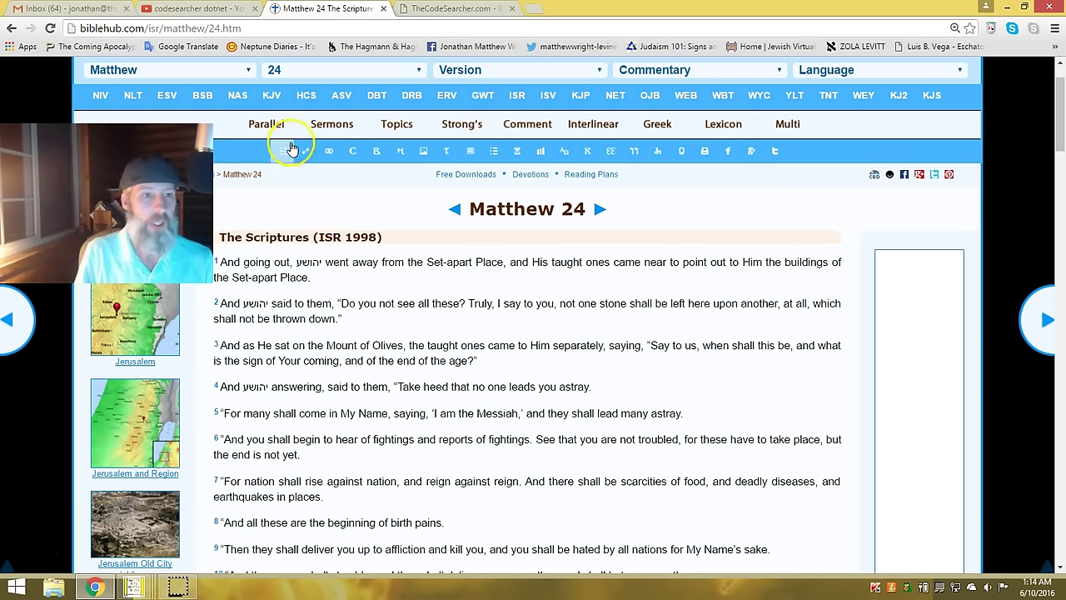
Step: Switch Matthew 24 to the King James Bible and scroll to read verses 1–8
left_click(273, 98)
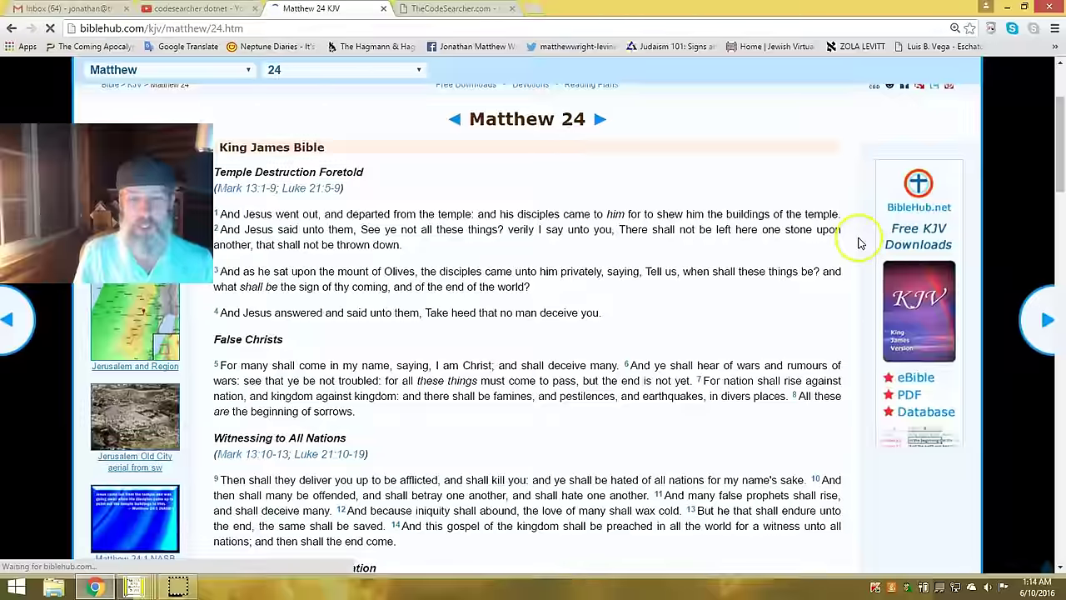
left_click_drag(1060, 177, 1058, 144)
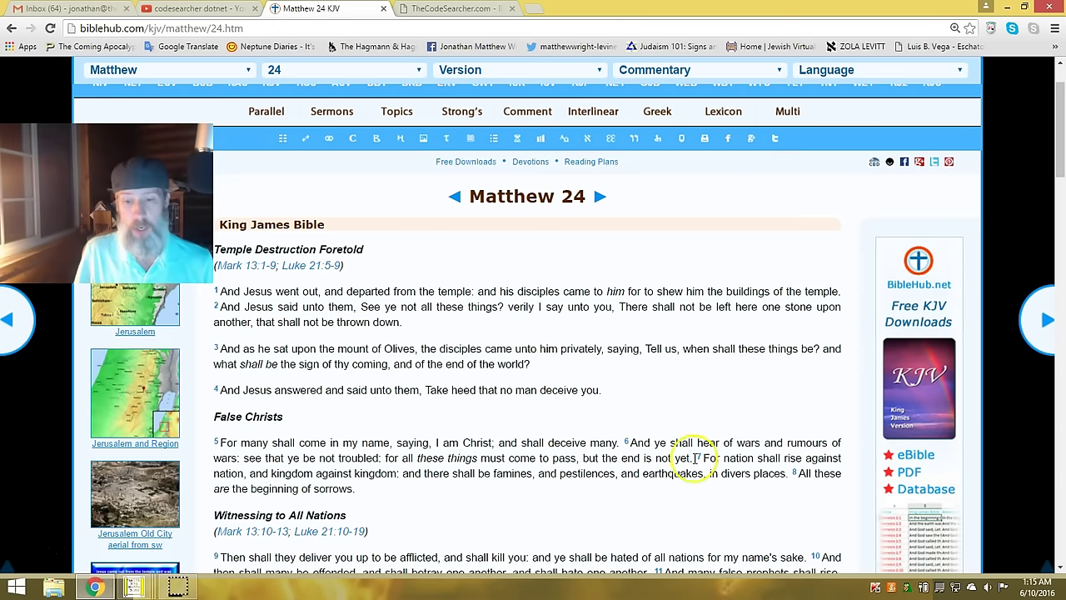
Step: Highlight 'abomination of desolation' in verse 15 and 'great tribulation' in verse 21
scroll(769, 379, "down", 1)
scroll(750, 358, "down", 2)
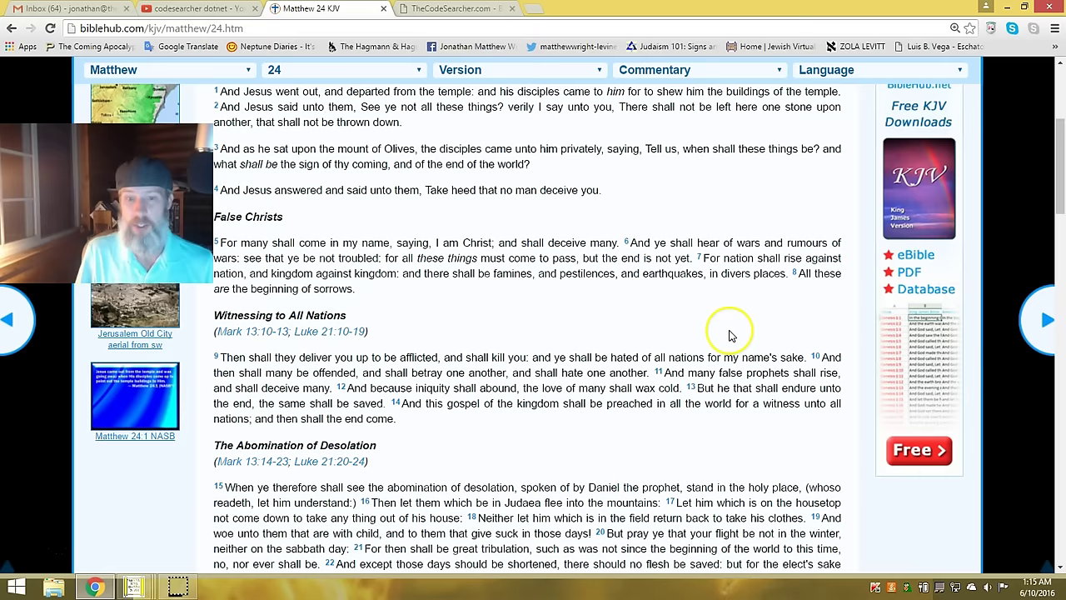
left_click_drag(393, 489, 526, 489)
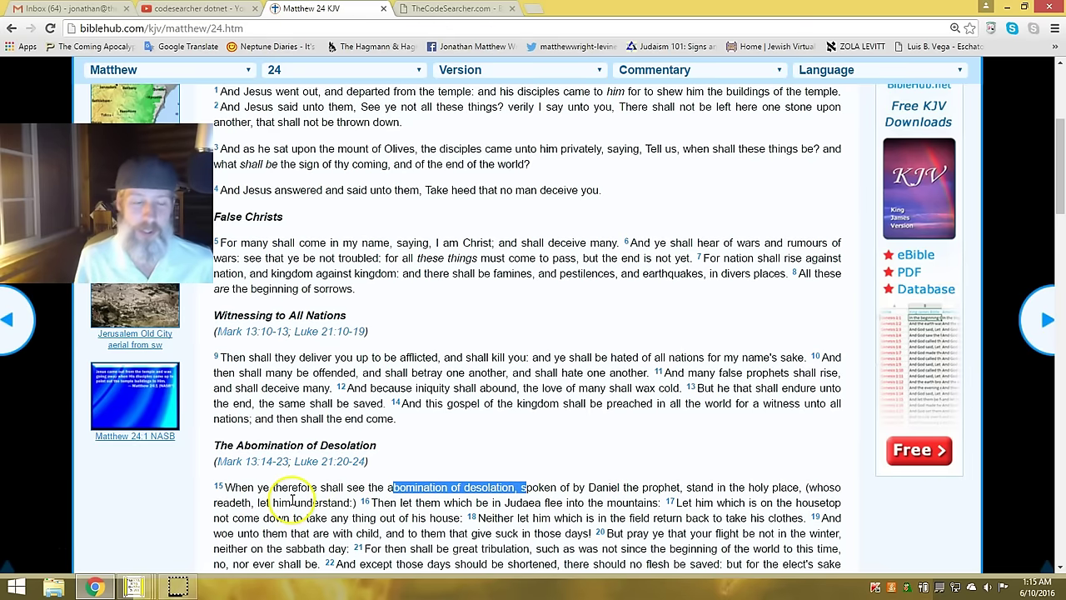
scroll(492, 404, "down", 1)
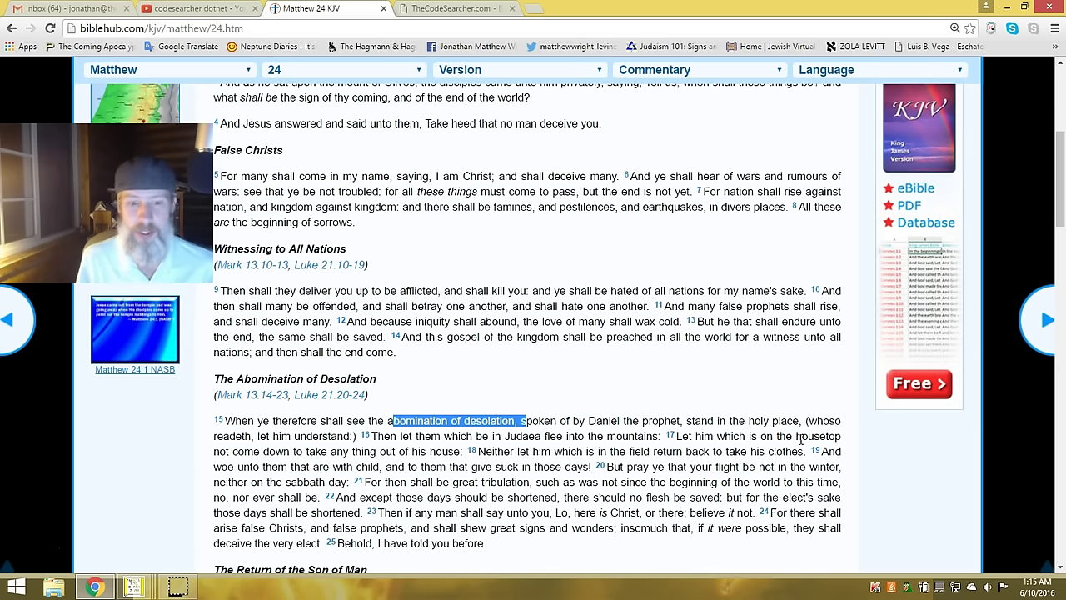
scroll(800, 438, "down", 1)
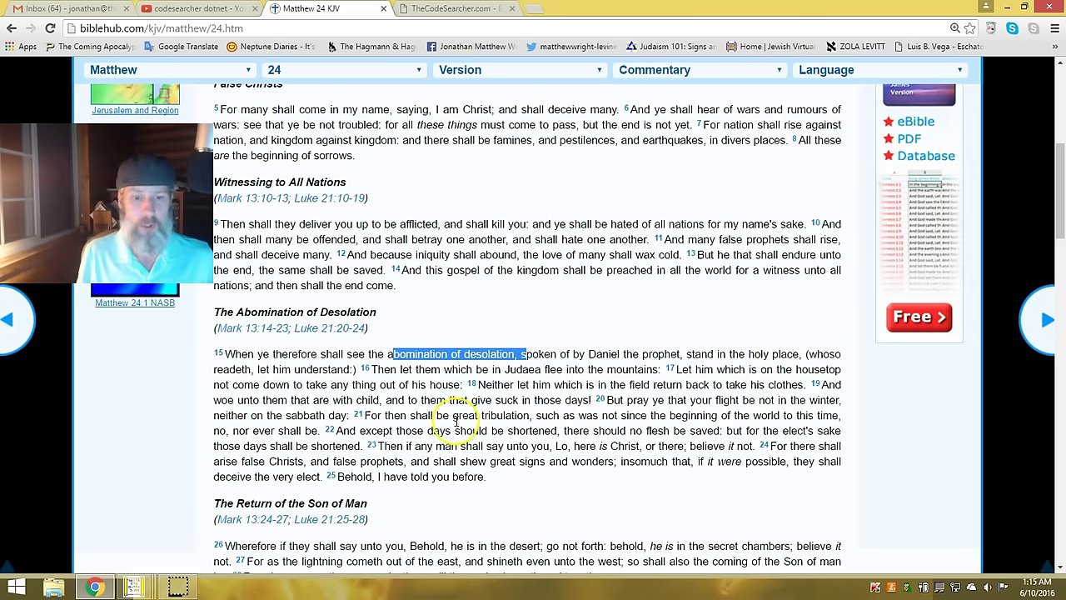
left_click_drag(452, 415, 548, 413)
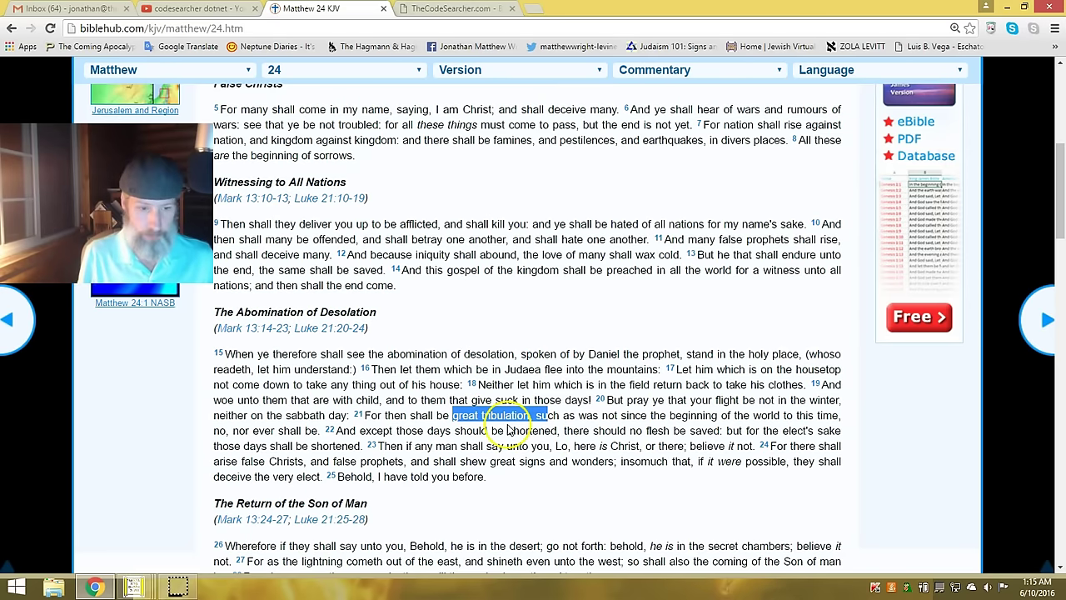
scroll(587, 289, "down", 2)
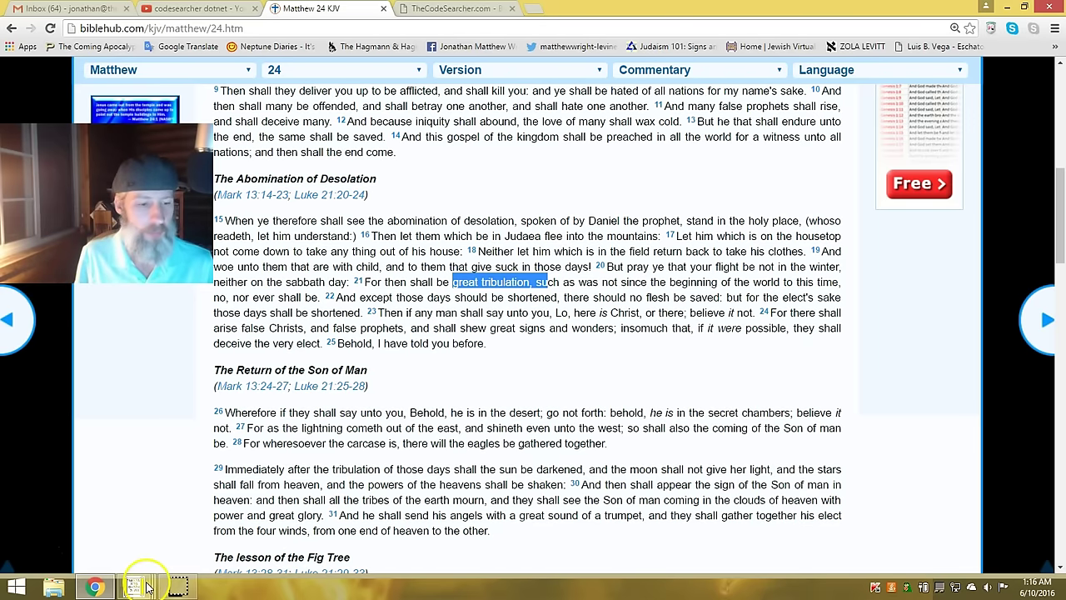
Step: Bring Bible Code Search Pro forward and choose to search the whole Bible
mouse_move(133, 587)
left_click(821, 512)
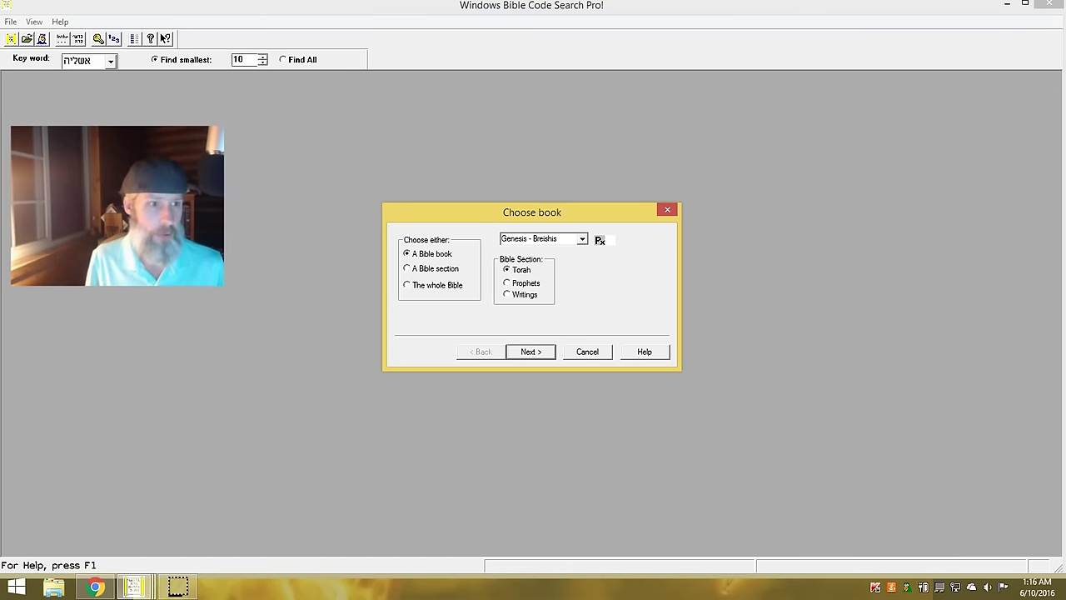
left_click(408, 285)
left_click(525, 351)
Step: Enter the keyword tet-vav-pe-ayin-yod-dalet-nun on the Hebrew virtual keyboard
left_click(524, 313)
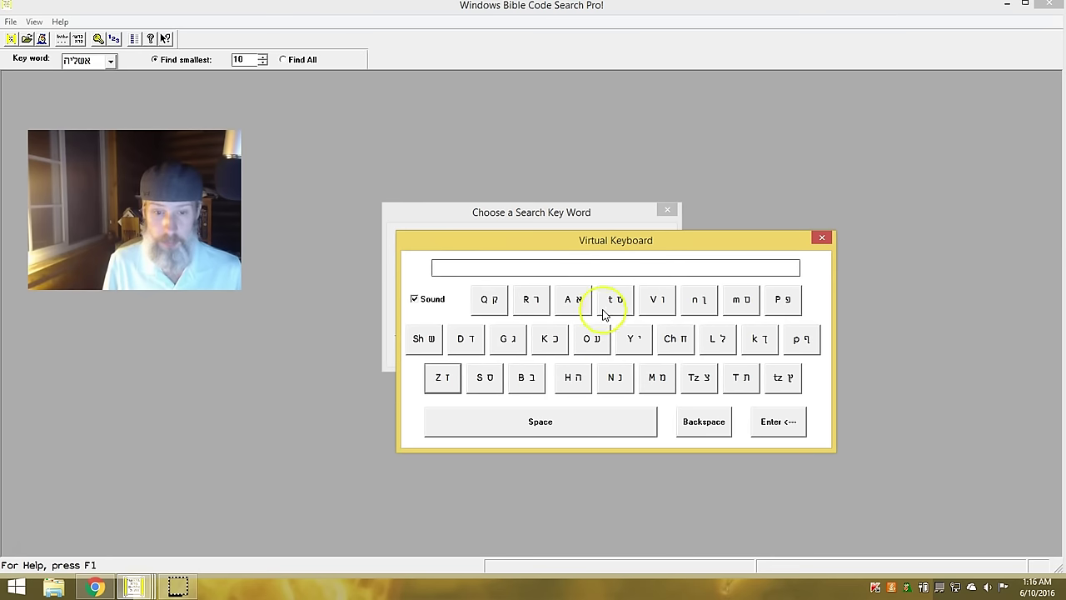
left_click(484, 378)
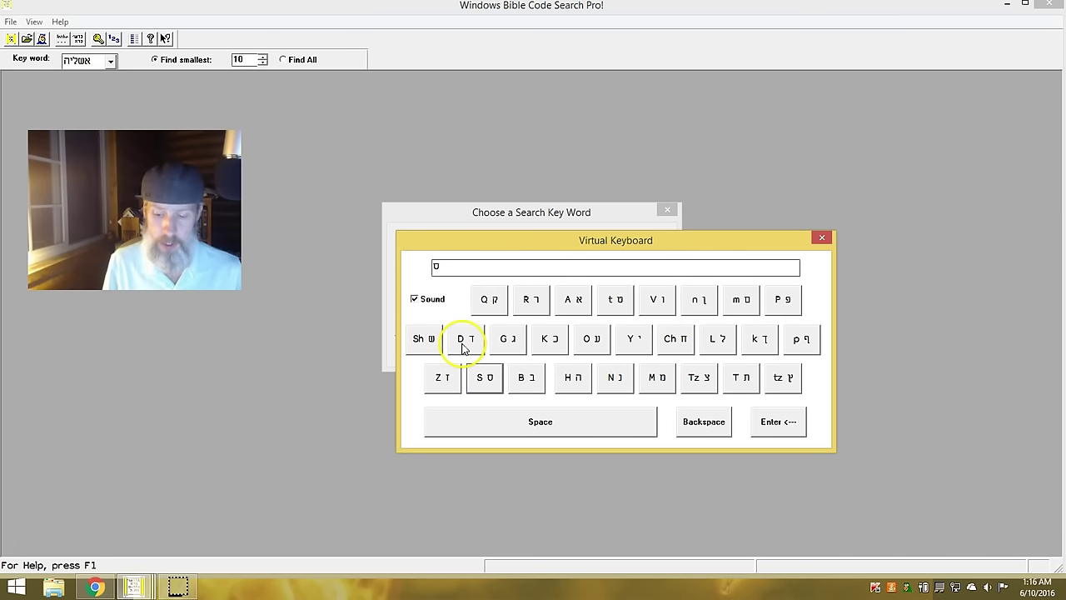
left_click(654, 305)
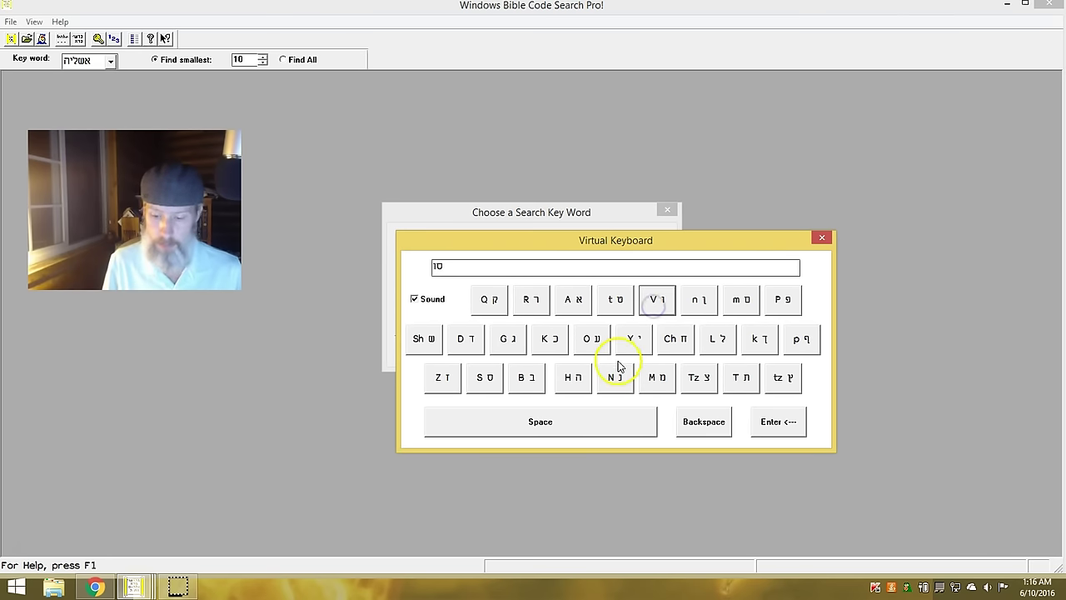
left_click(783, 301)
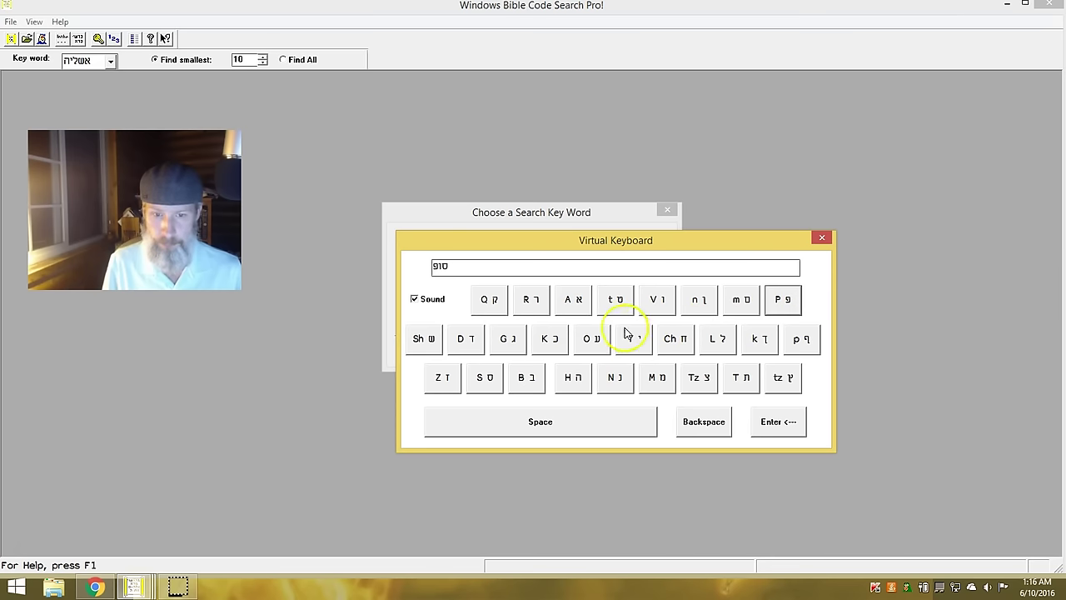
left_click(591, 337)
left_click(632, 342)
left_click(466, 337)
left_click(630, 379)
left_click(768, 421)
Step: Accept all possible skips and start the code search
left_click(533, 353)
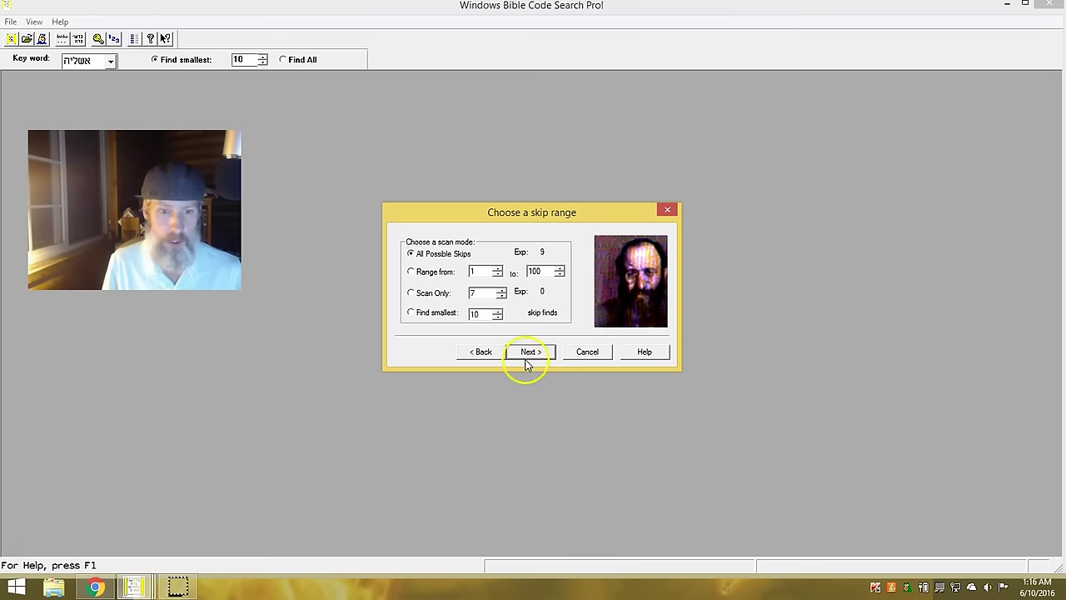
left_click(531, 352)
left_click(541, 353)
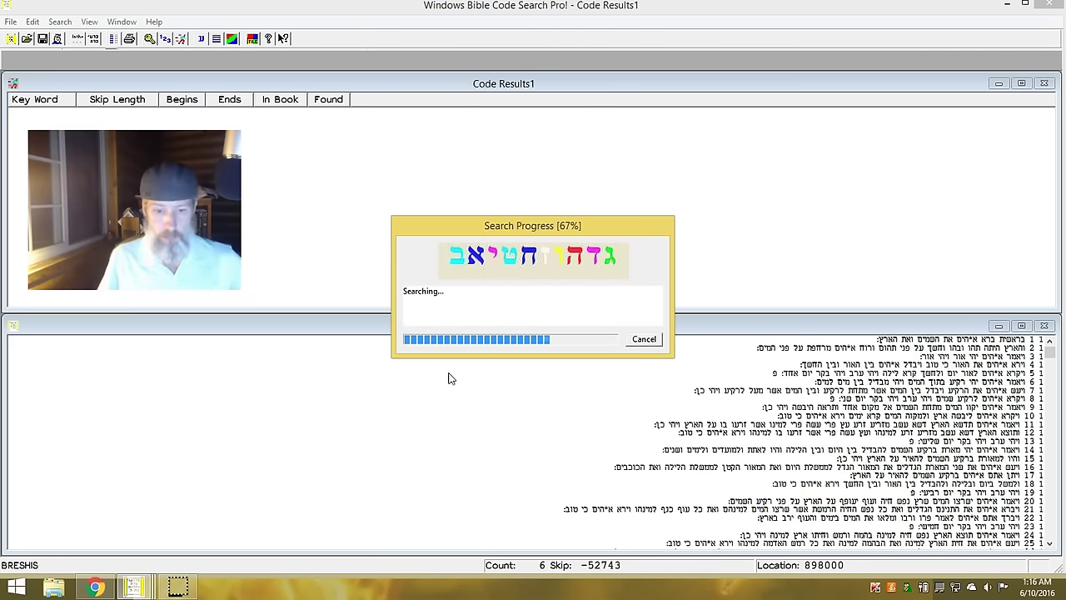
Step: Dismiss the 15-sequences-found message, sort results by skip length, and select the -4629 find
left_click(534, 564)
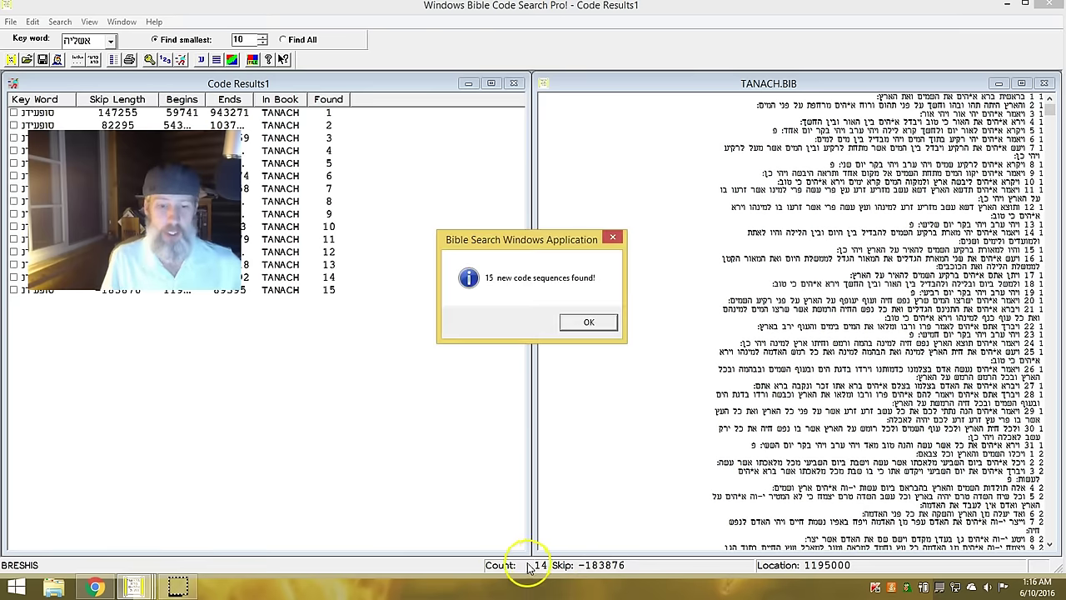
left_click(598, 328)
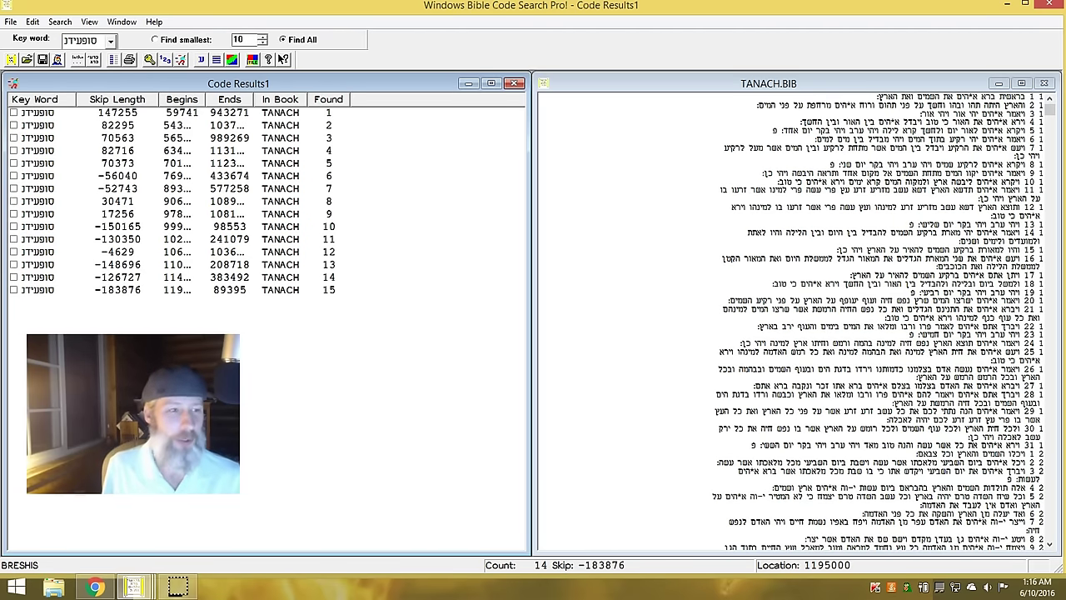
left_click(123, 99)
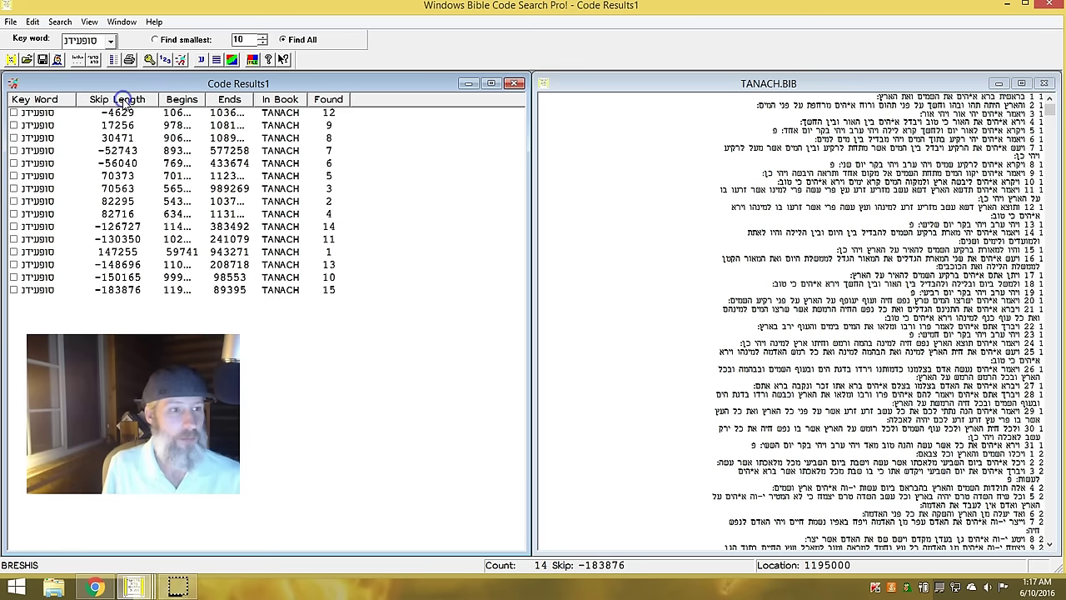
left_click(121, 115)
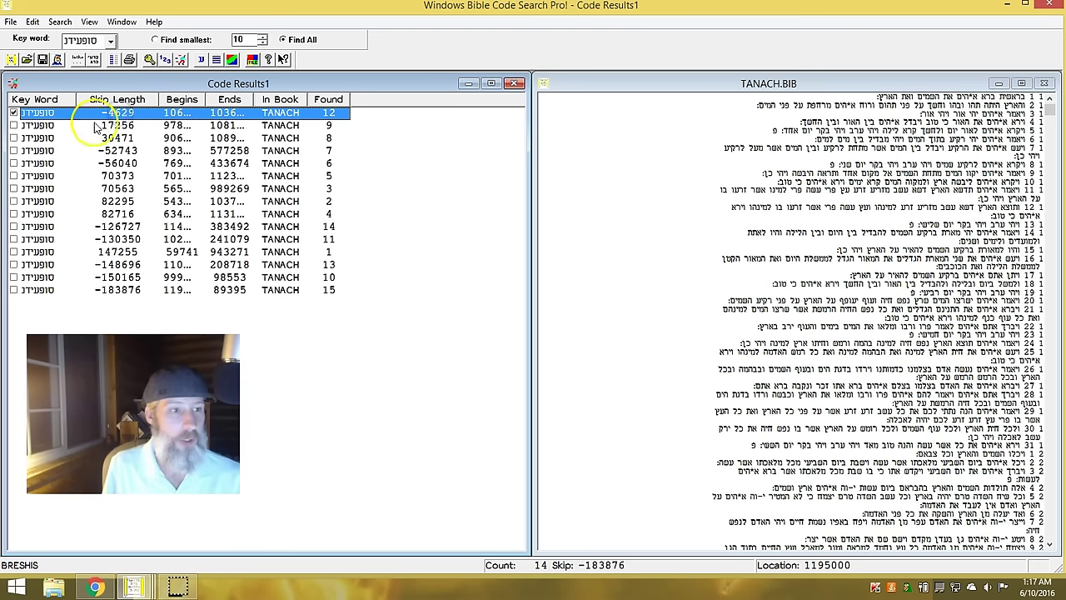
Step: Open the Matrix View for the -4629 result
right_click(127, 117)
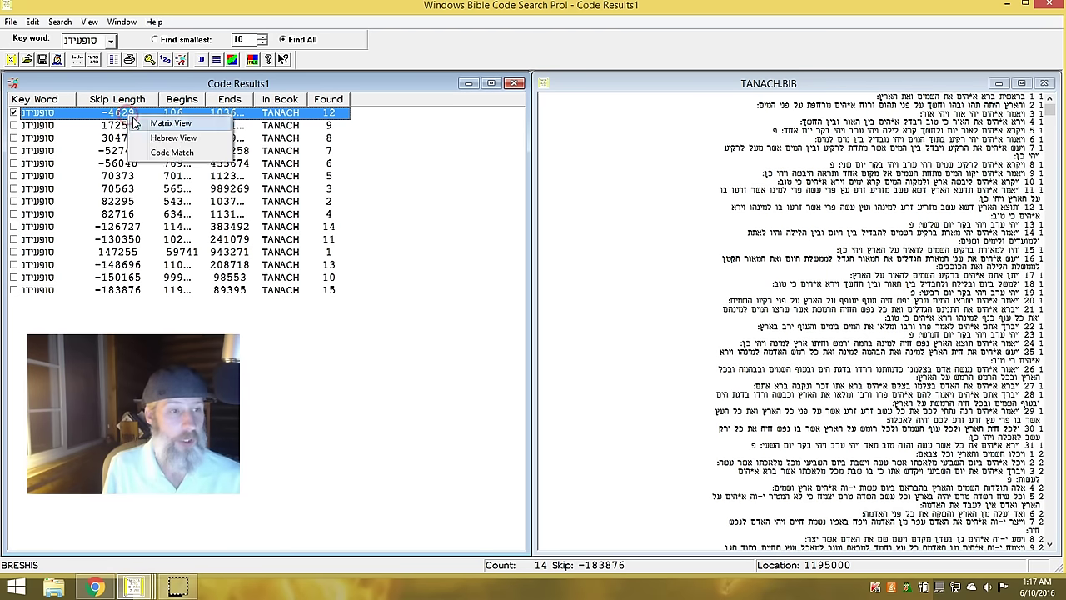
left_click(185, 125)
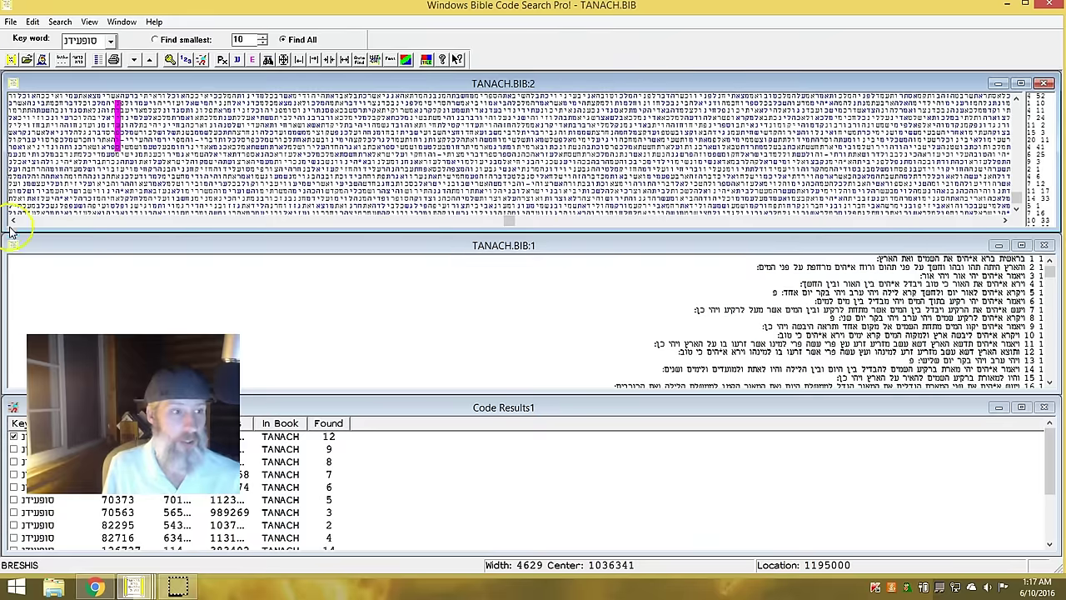
left_click(15, 220)
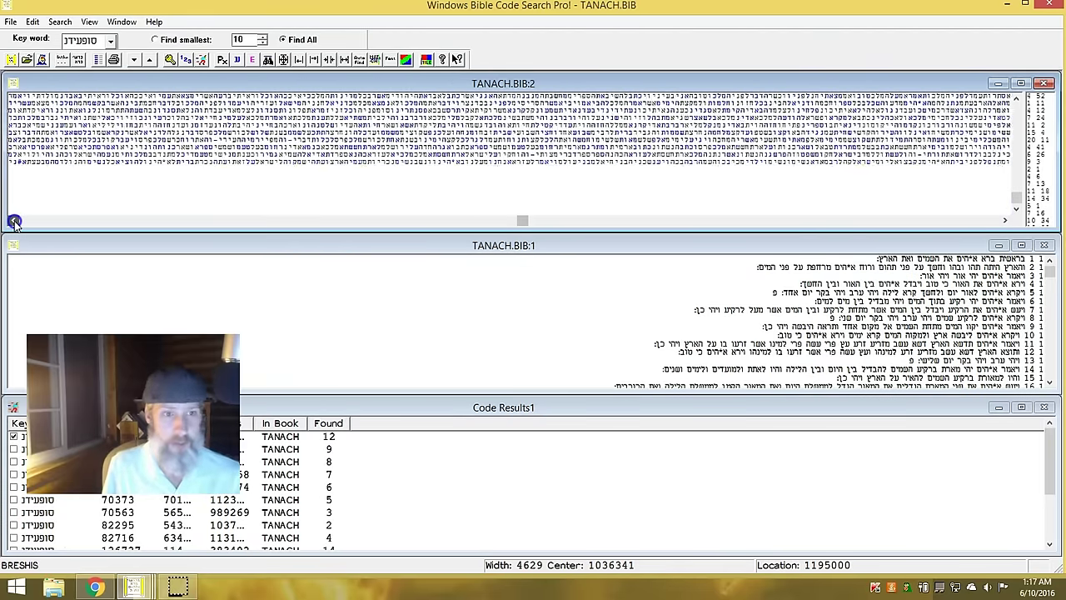
left_click_drag(14, 221, 14, 221)
left_click_drag(1015, 99, 1013, 98)
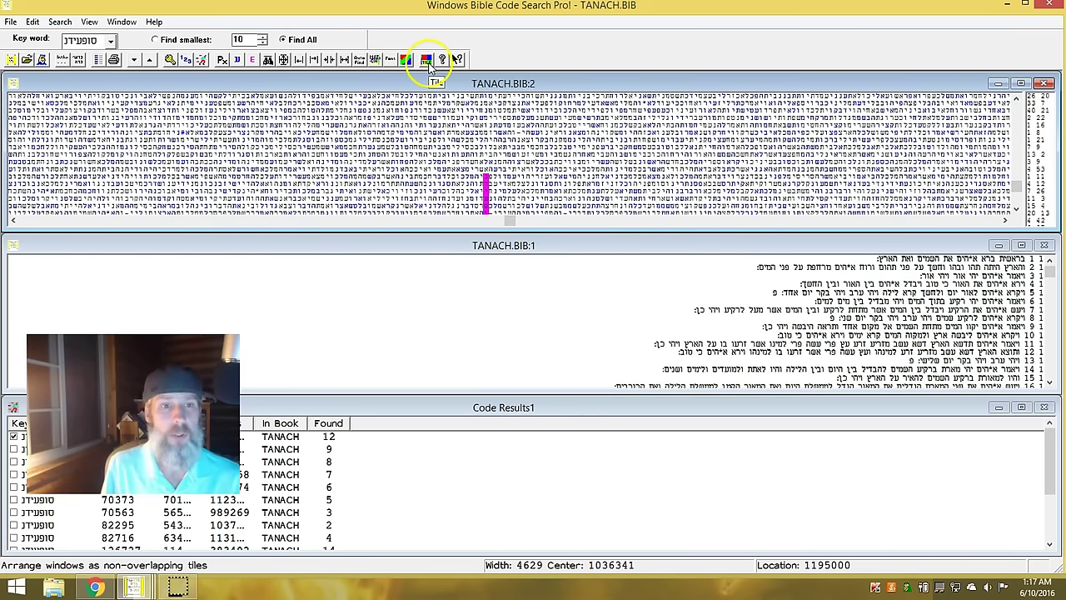
Step: Set the matrix window colour to dark grey and maximize TANACH.BIB:2
left_click(405, 58)
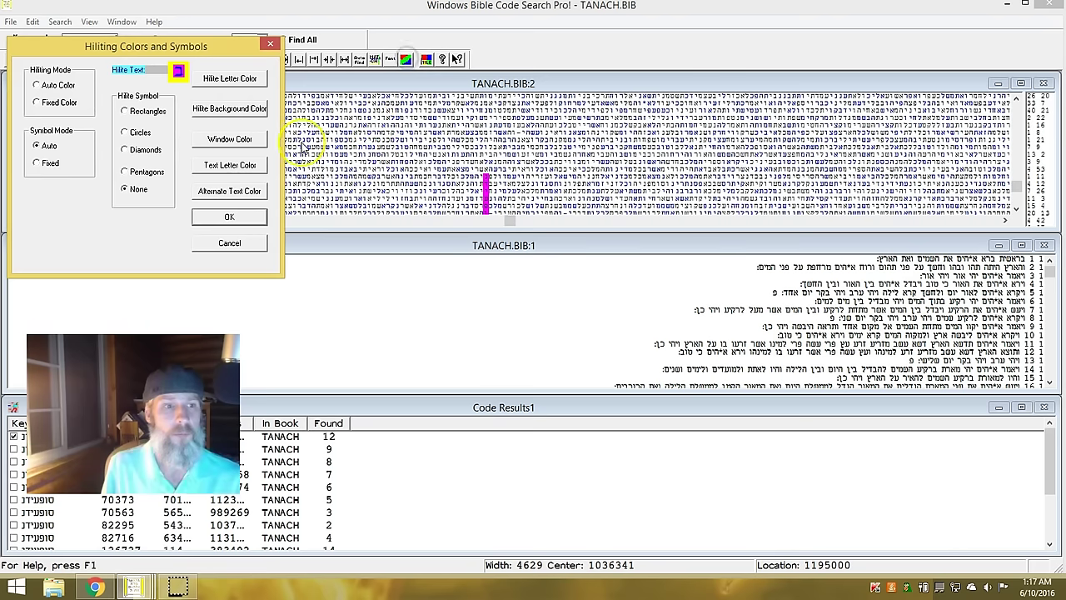
left_click(223, 140)
left_click(139, 161)
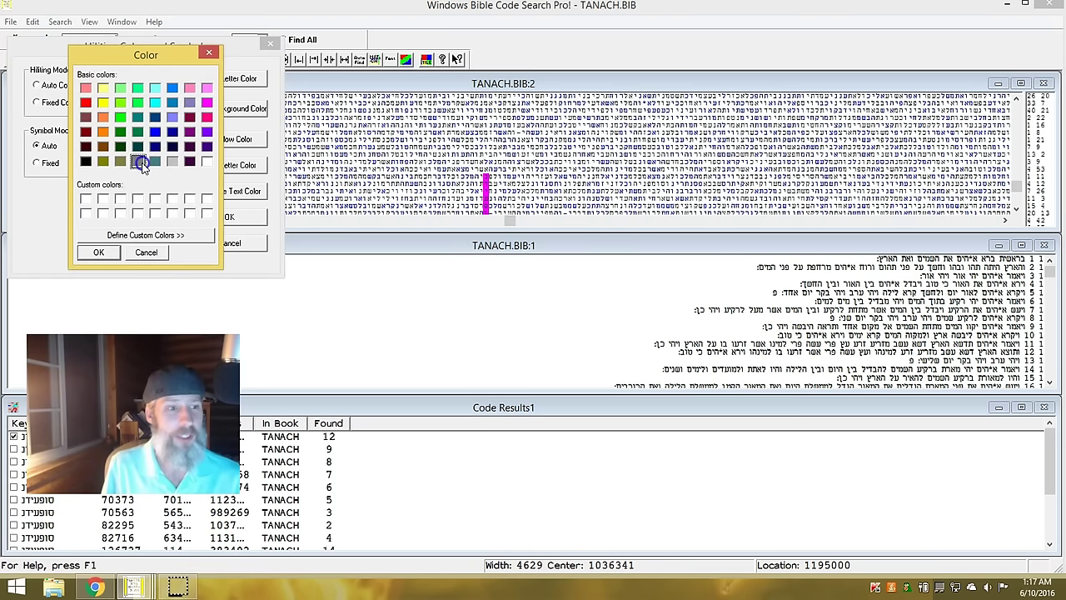
left_click(110, 254)
left_click(233, 217)
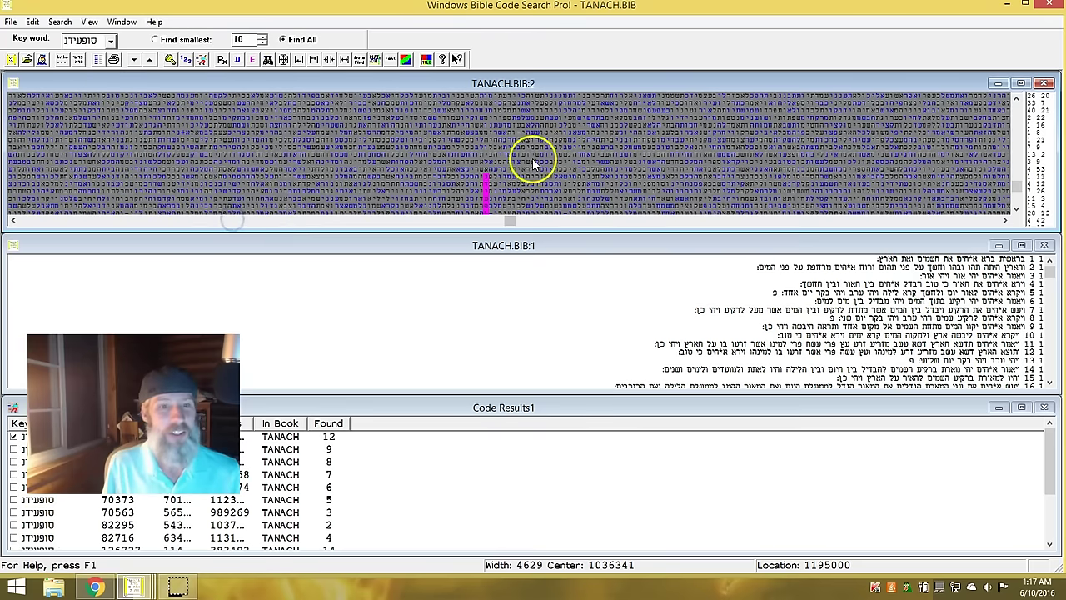
left_click(1016, 209)
left_click(1021, 83)
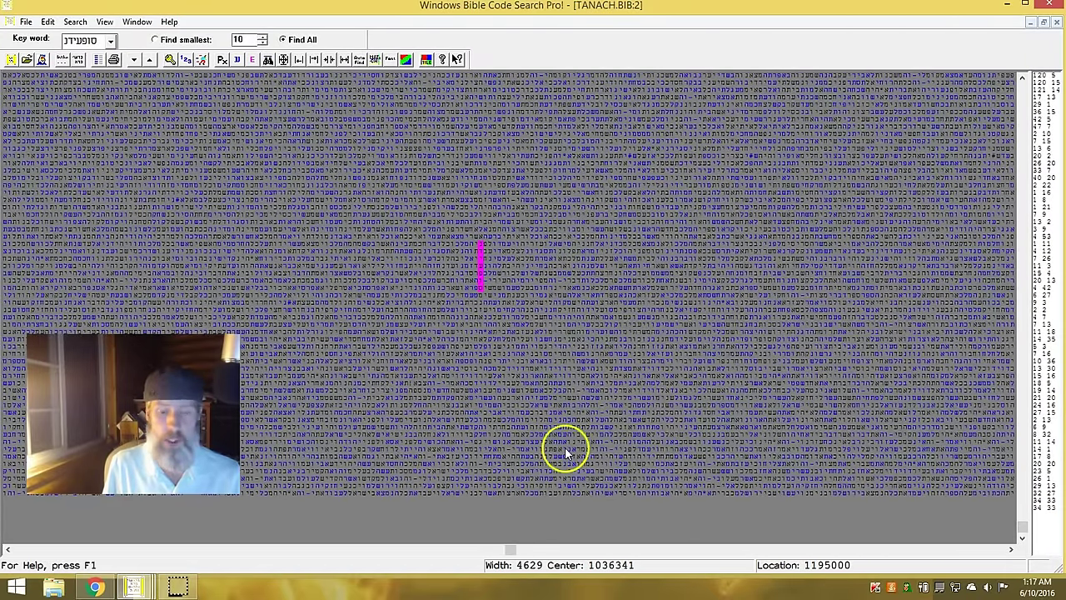
Step: Change the matrix width from 4629 to 1543, centred on 1036341
left_click(282, 59)
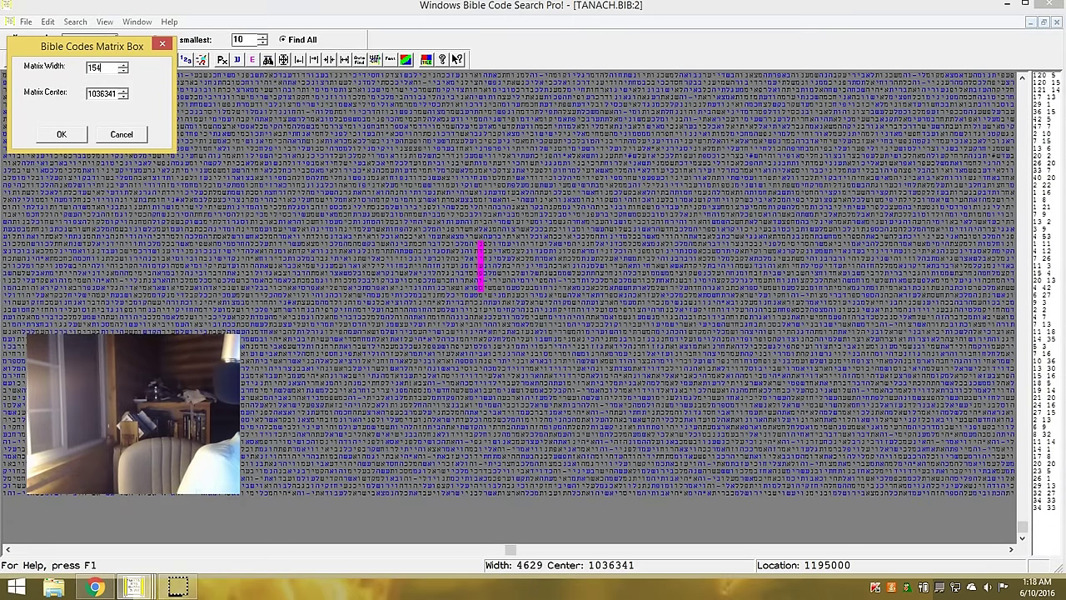
left_click(67, 133)
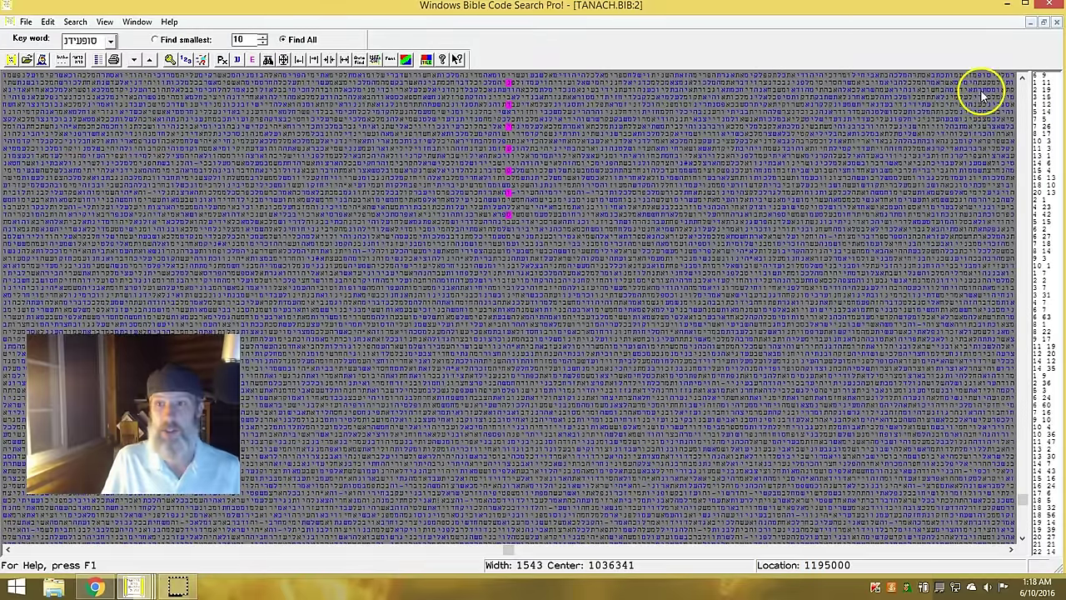
left_click(1023, 78)
left_click(1023, 78)
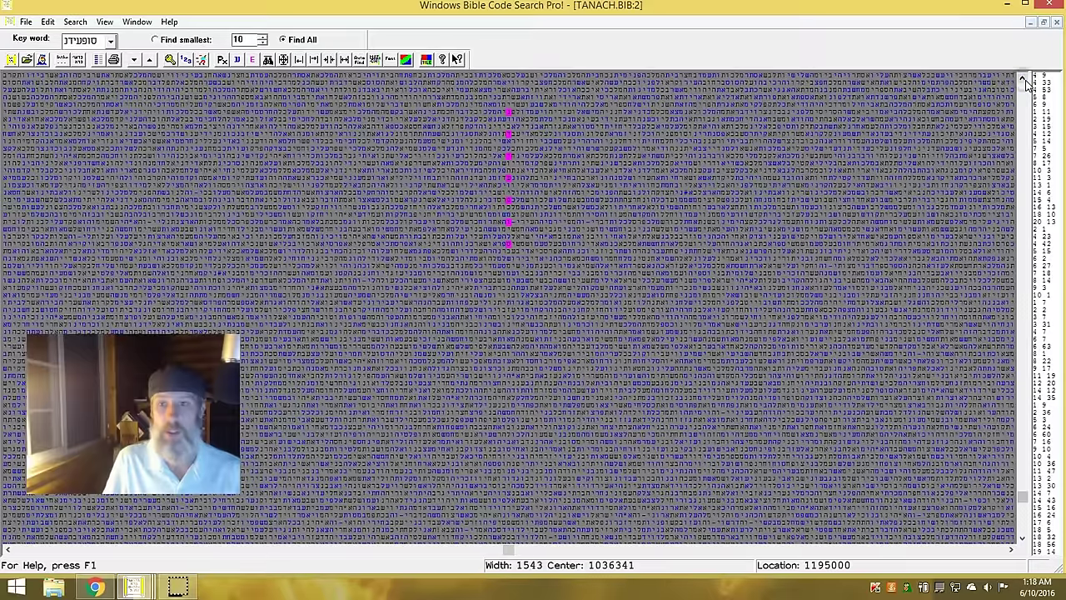
left_click(1023, 78)
left_click(1023, 78)
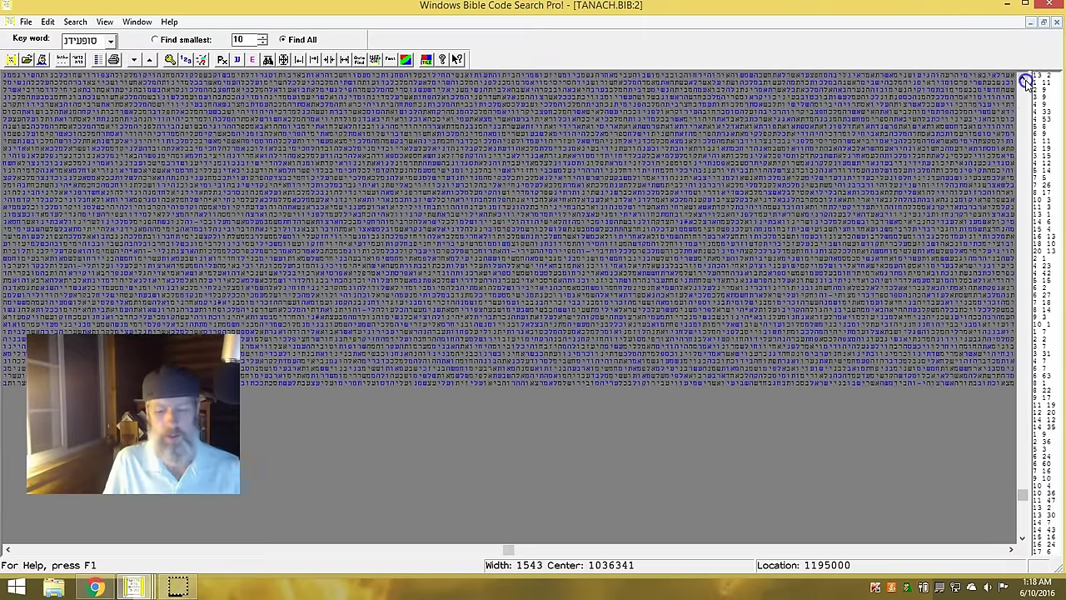
left_click(1023, 79)
left_click(1023, 78)
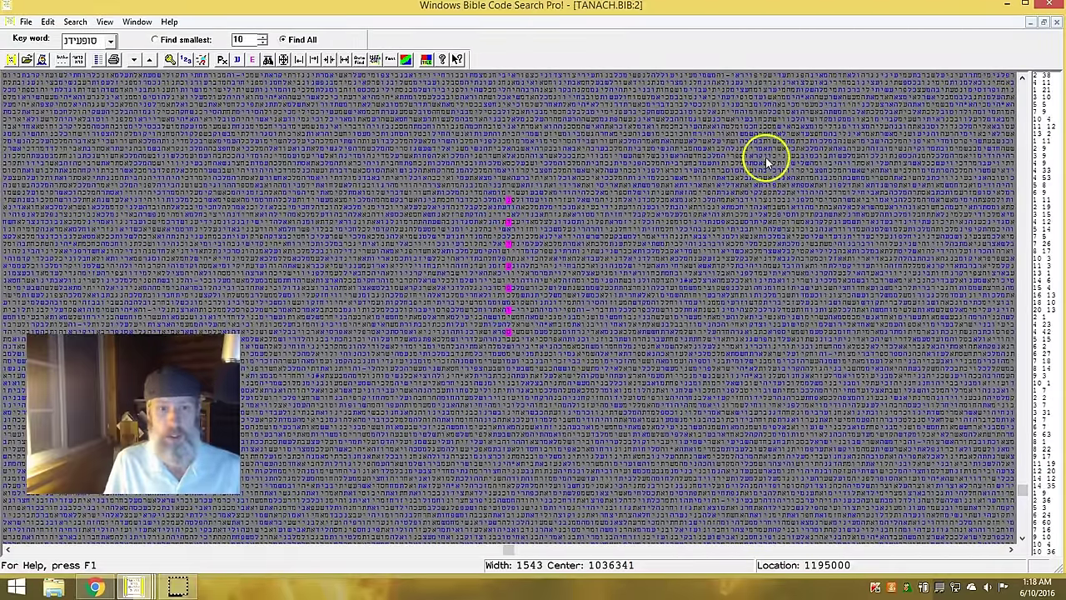
left_click(1022, 78)
left_click(1022, 78)
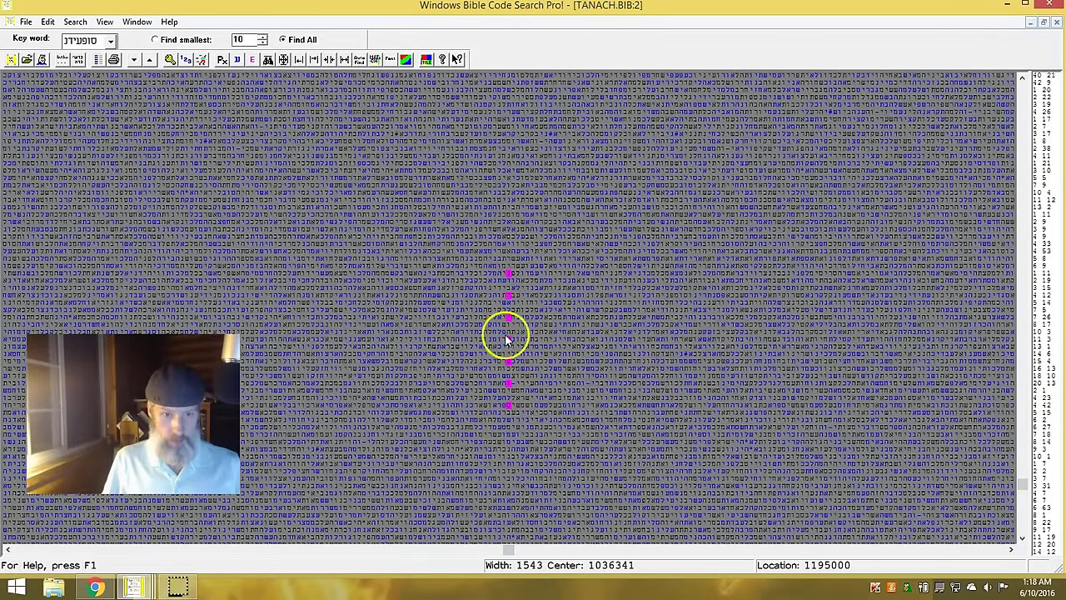
left_click(1022, 537)
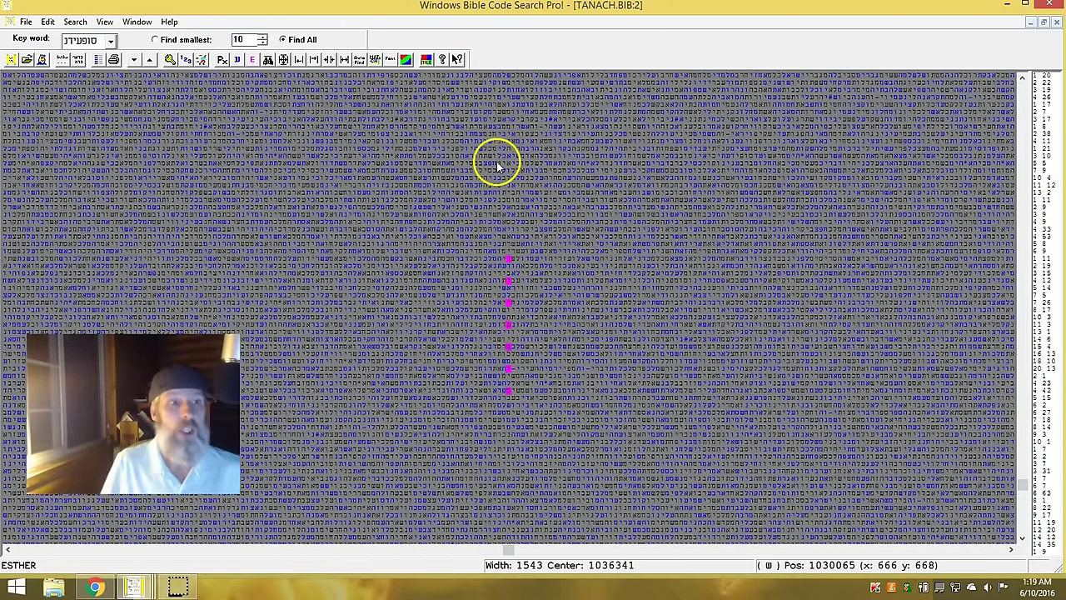
Step: Search the current matrix for התלאות, entered on the Hebrew virtual keyboard
left_click(268, 62)
left_click(212, 166)
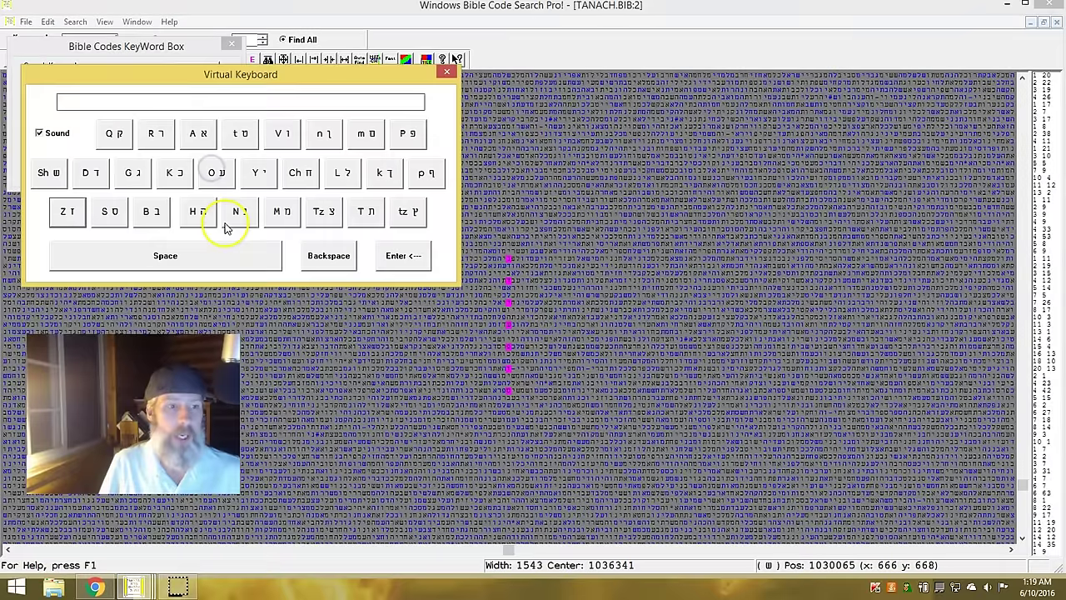
left_click(200, 211)
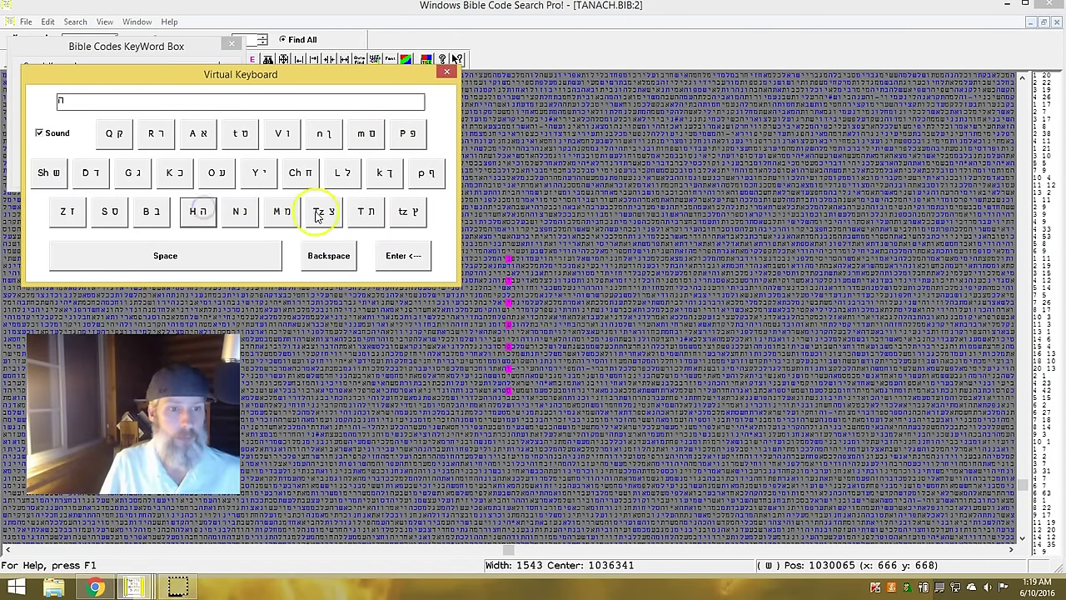
left_click(355, 214)
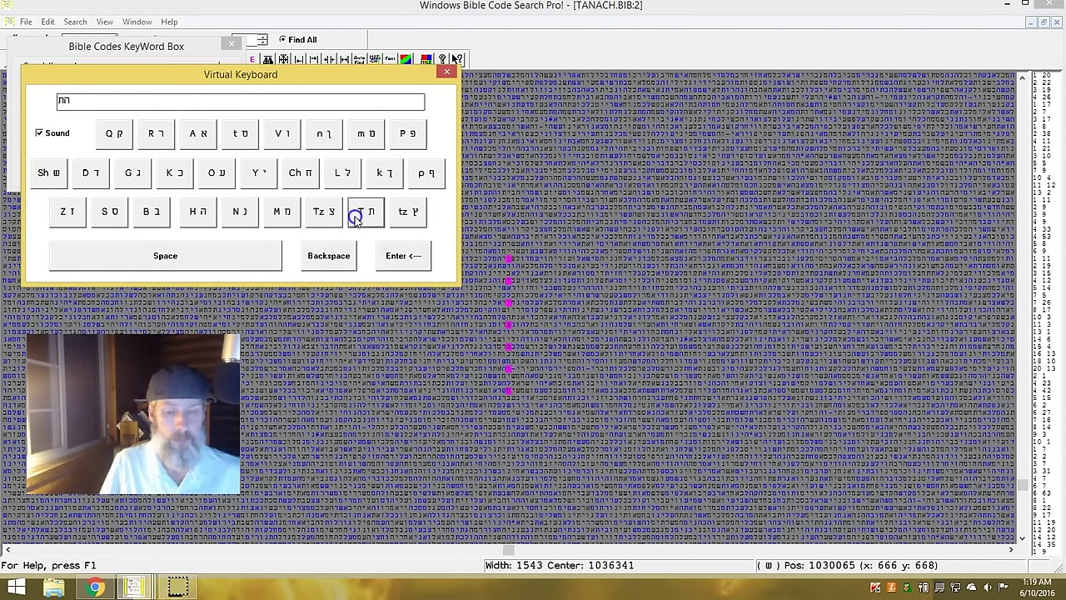
left_click(342, 172)
left_click(198, 134)
left_click(281, 135)
left_click(366, 214)
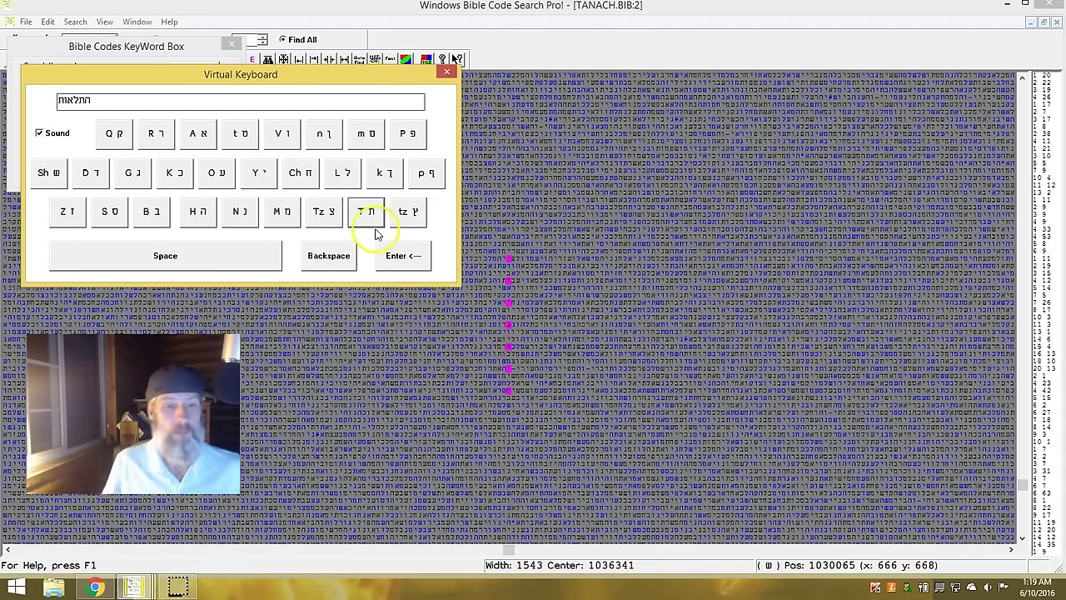
left_click(397, 256)
left_click(202, 70)
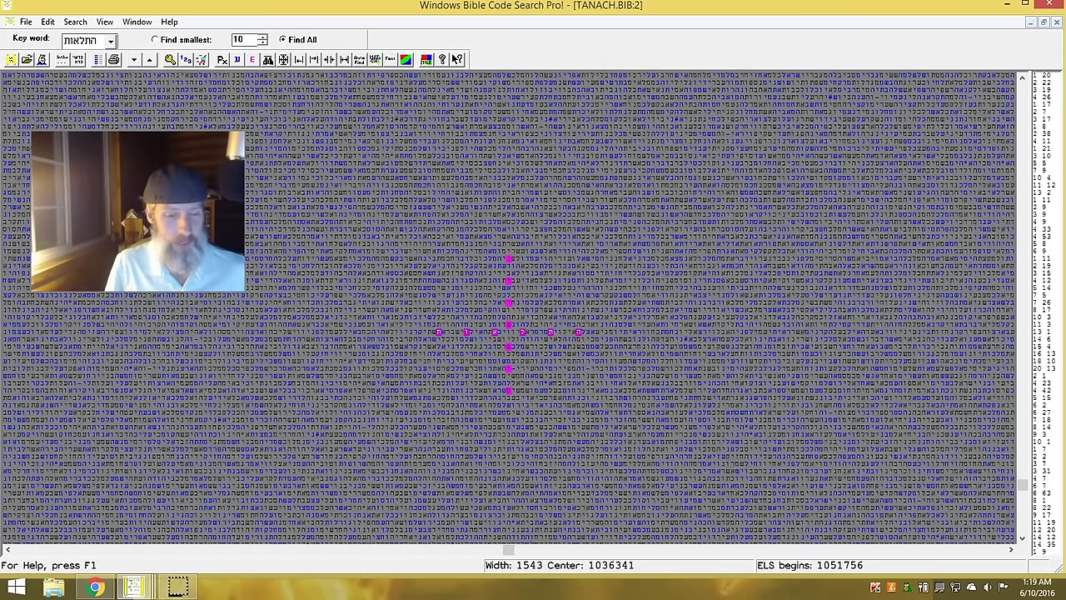
left_click(1022, 539)
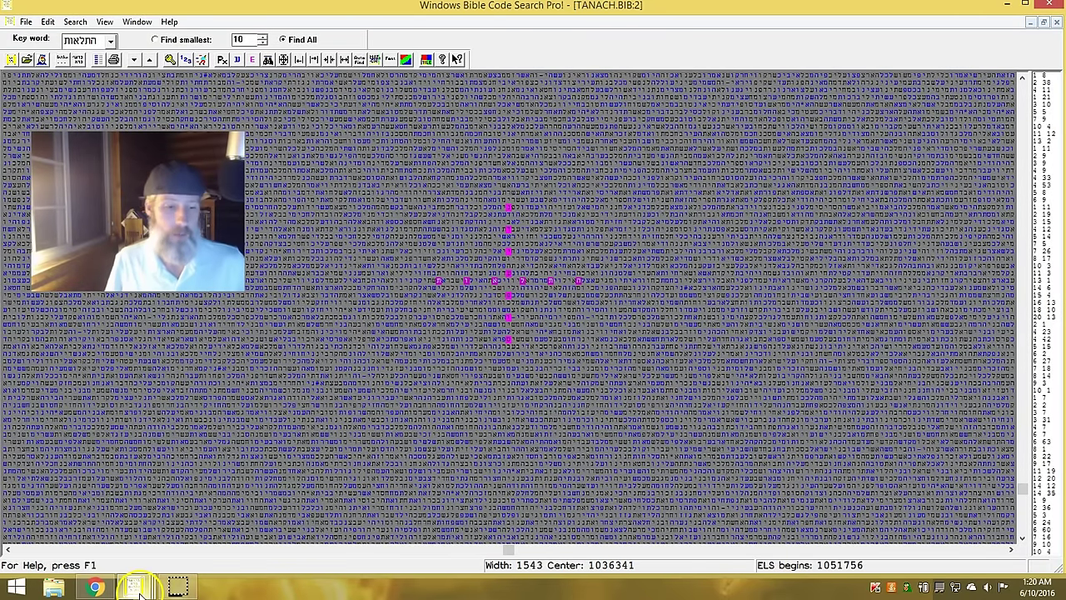
mouse_move(134, 587)
left_click(631, 538)
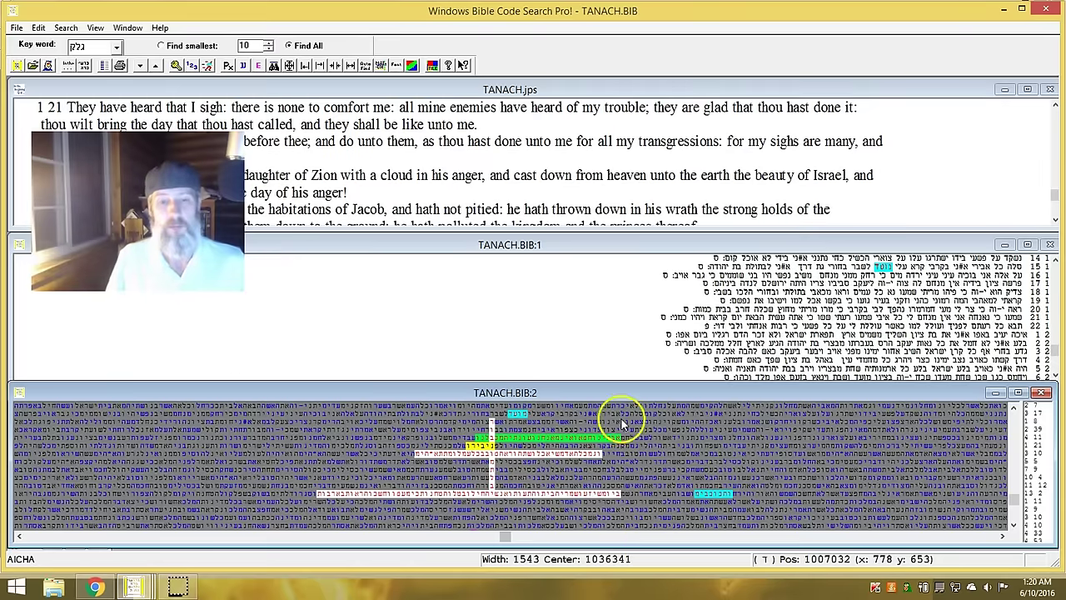
left_click(1018, 392)
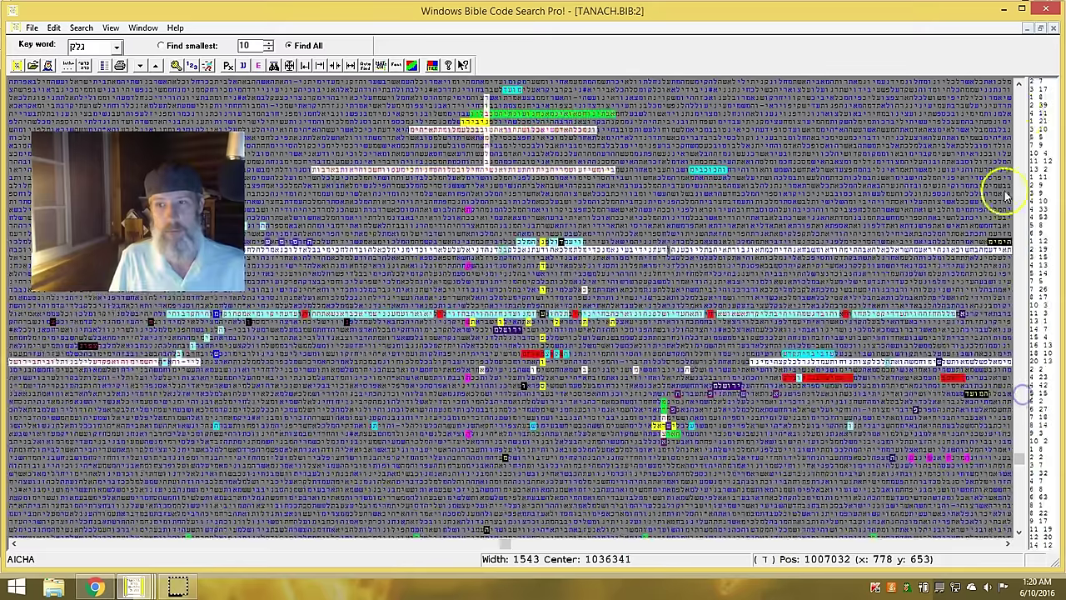
left_click(1016, 92)
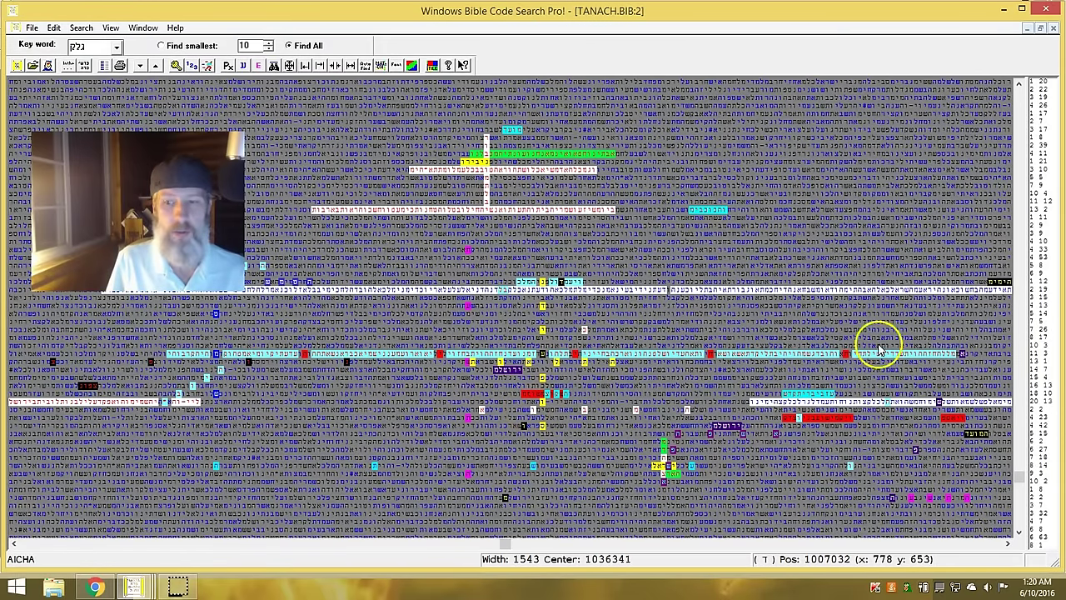
left_click(1019, 532)
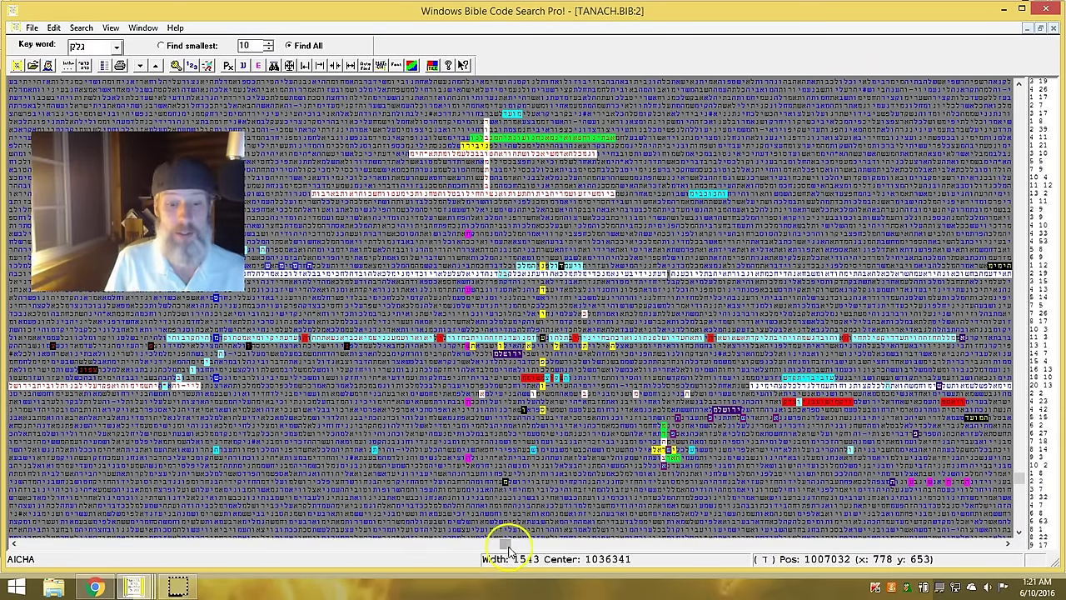
left_click_drag(505, 544, 487, 542)
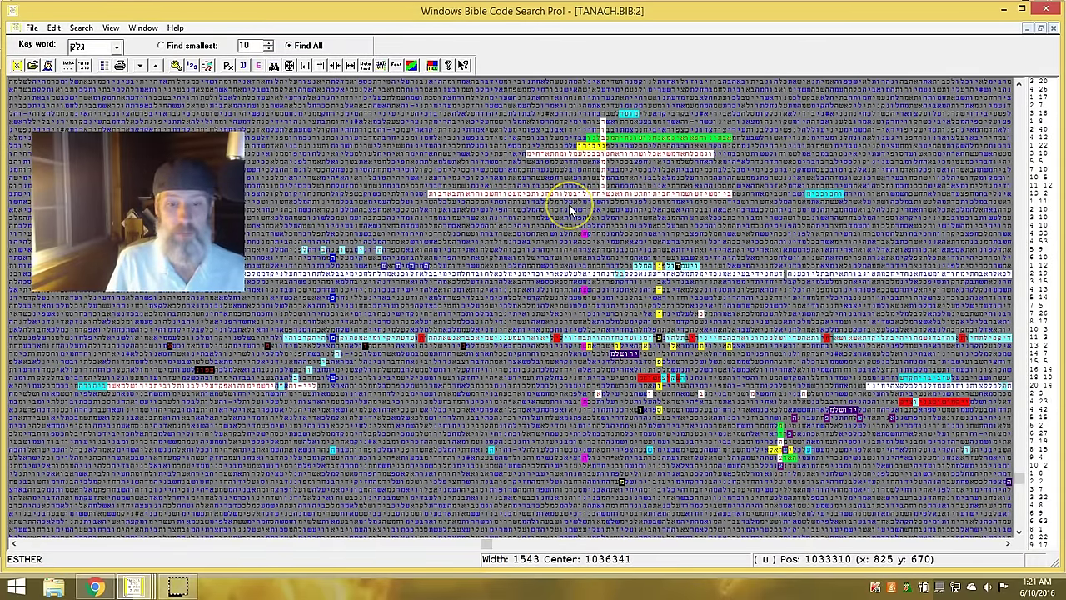
left_click(1007, 543)
left_click(1007, 543)
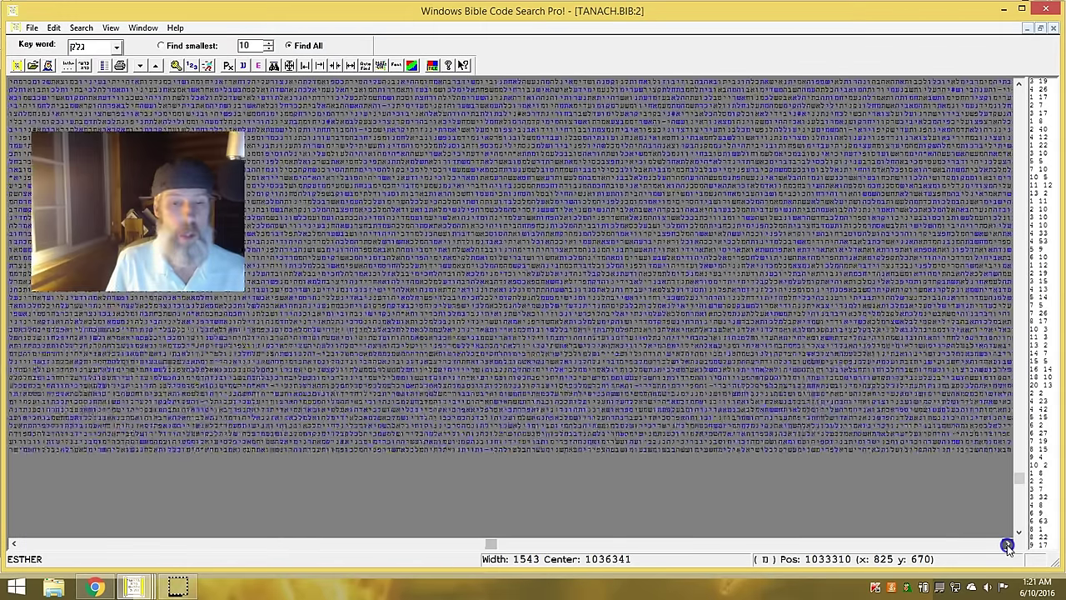
left_click(1007, 544)
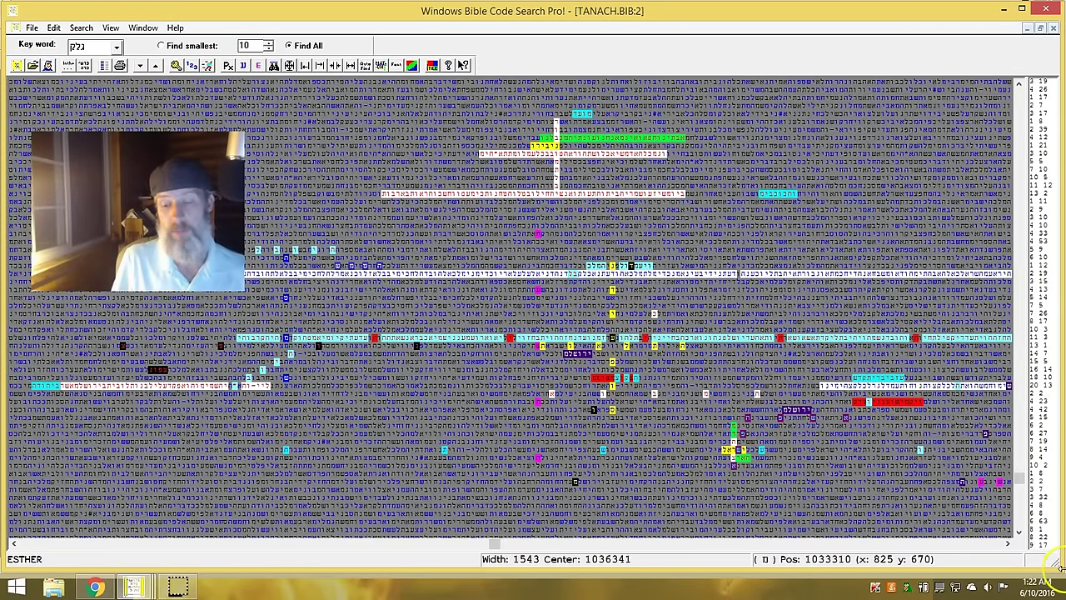
left_click(1006, 543)
left_click(1006, 543)
left_click(1007, 543)
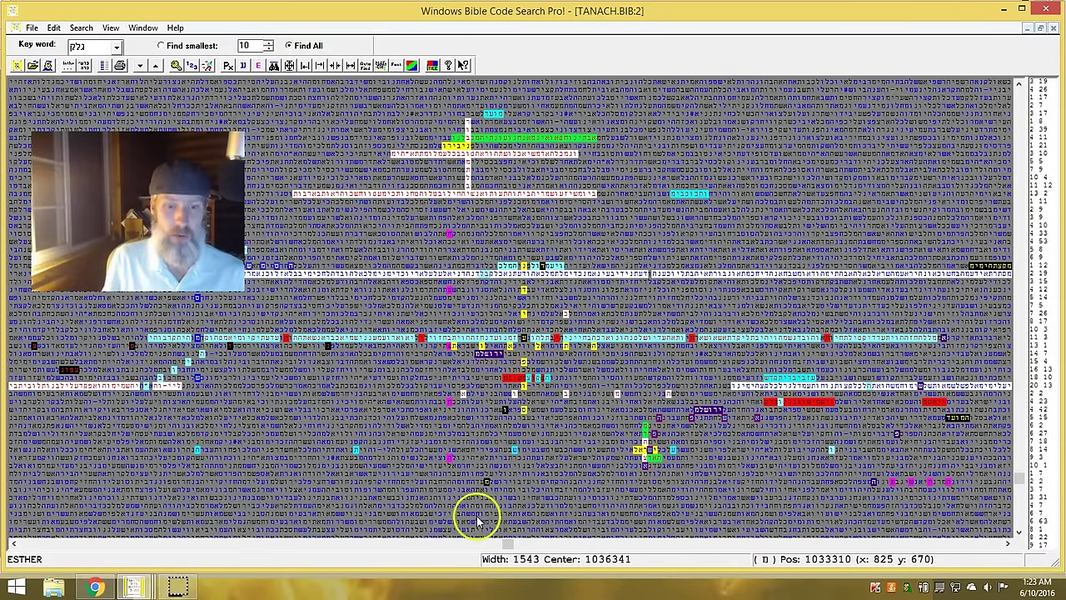
left_click(1018, 532)
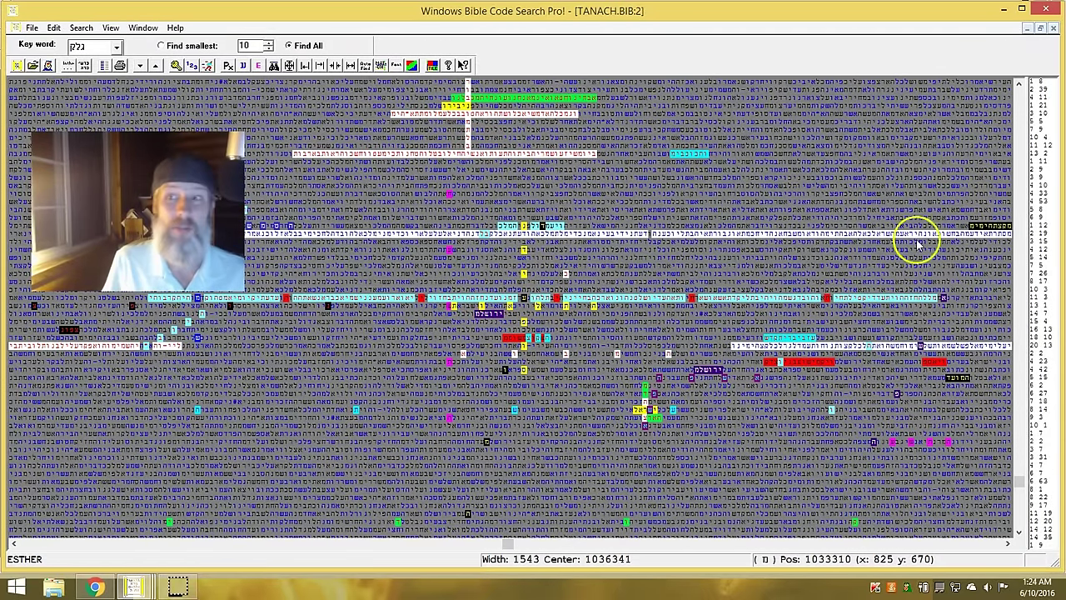
left_click(1018, 84)
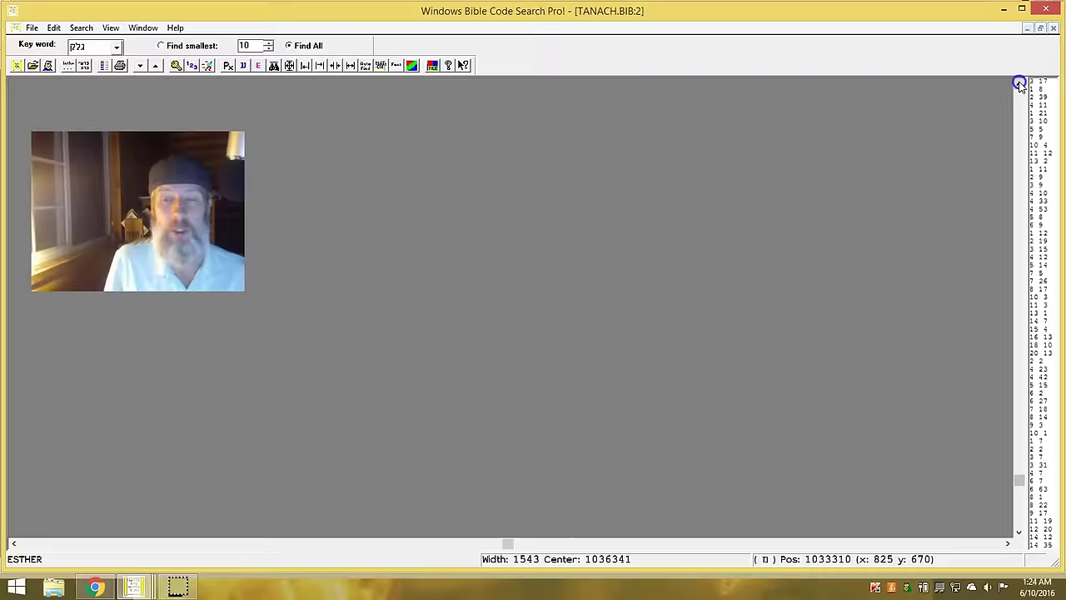
left_click(1019, 86)
left_click(1020, 85)
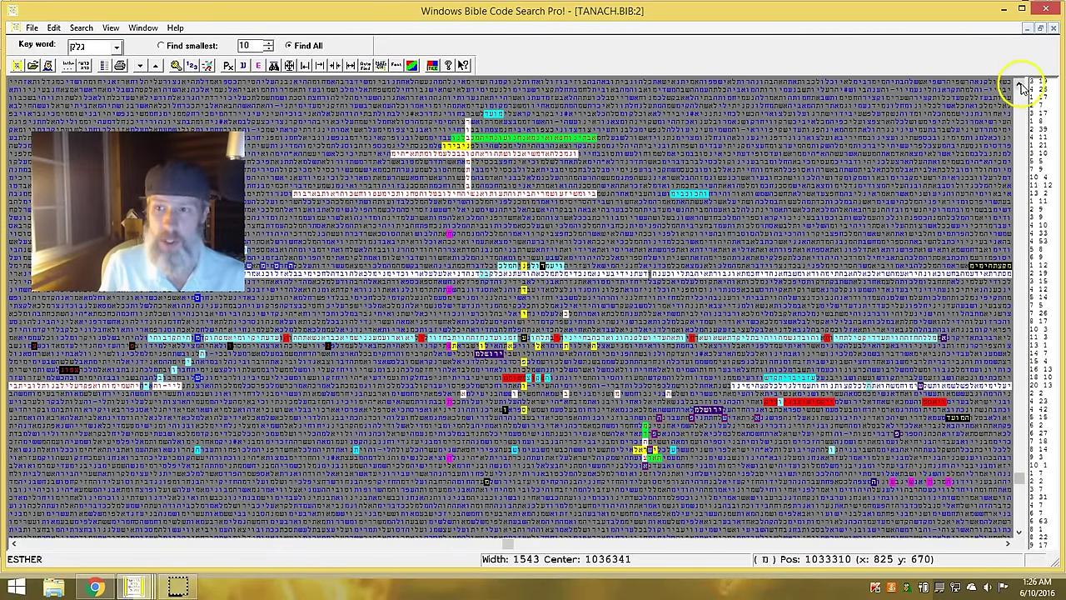
Step: Restore the TANACH.BIB:2 window and scroll the matrix down two rows
left_click(1040, 28)
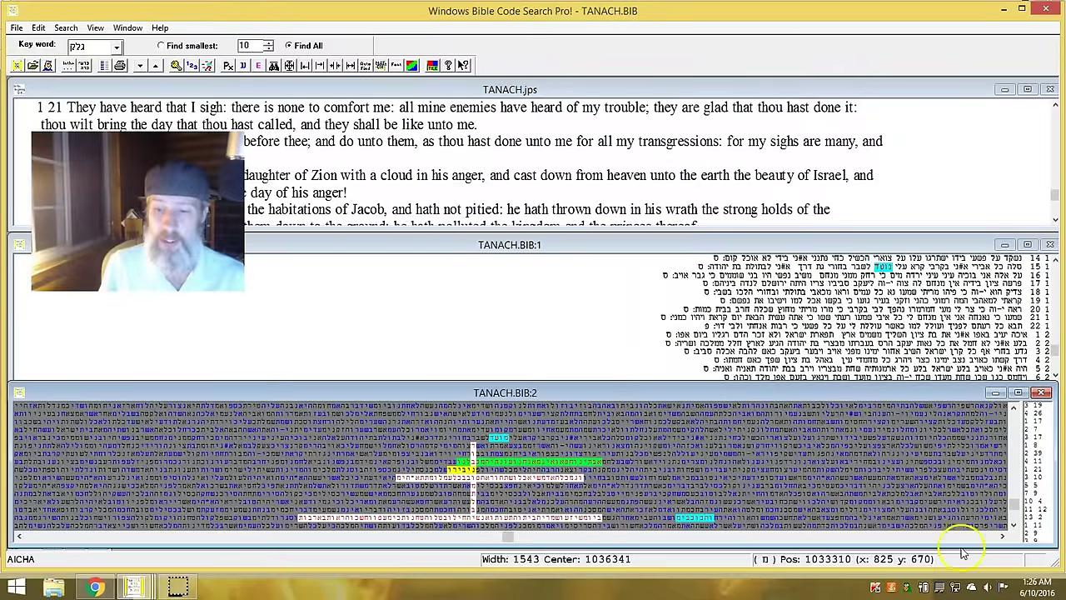
left_click(1013, 524)
left_click(1013, 525)
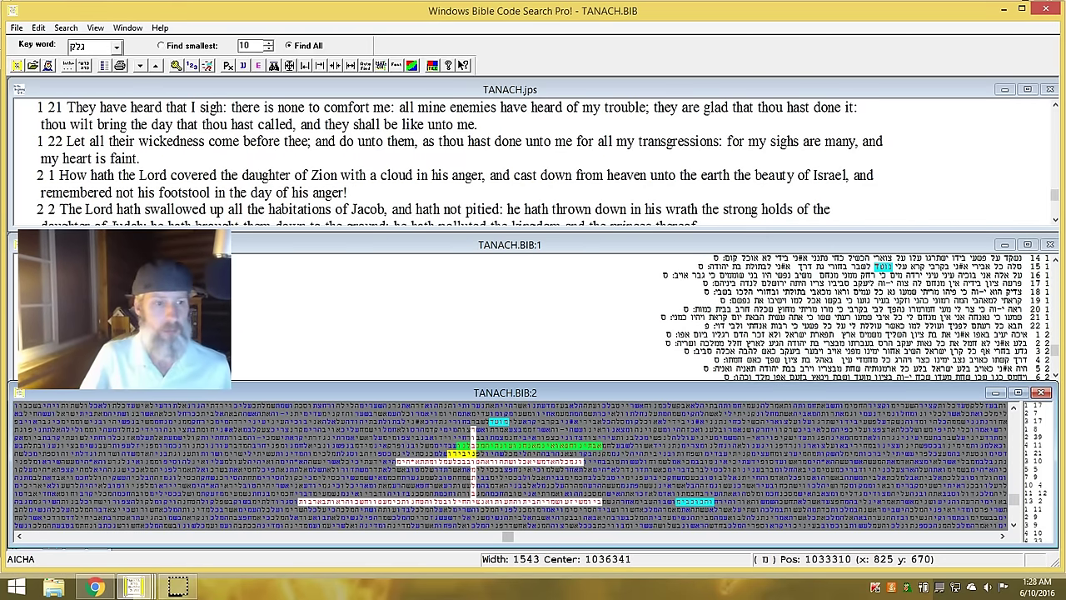
Step: Pick a letter in the matrix and scroll the English text back to Lamentations 1:15
mouse_move(533, 246)
left_mouse_down()
mouse_move(529, 259)
mouse_move(532, 244)
left_mouse_up()
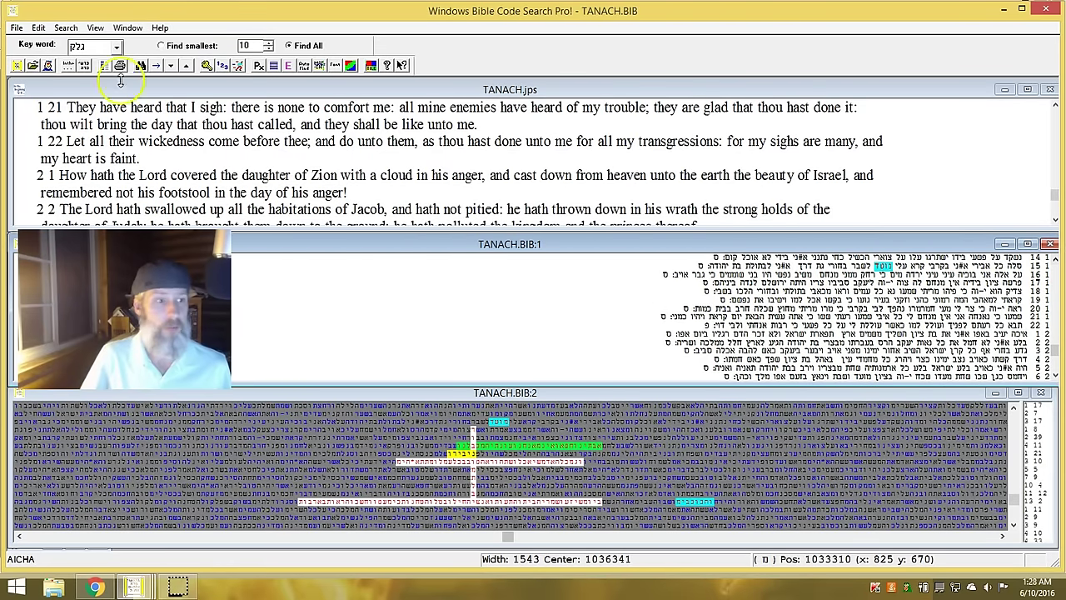
left_click(509, 447)
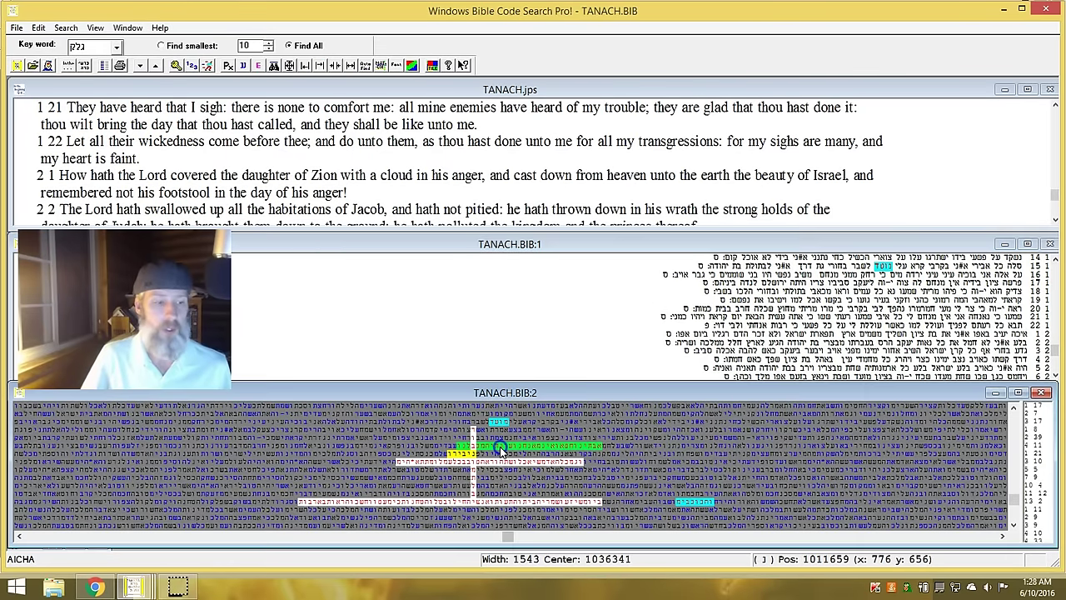
left_click(1054, 109)
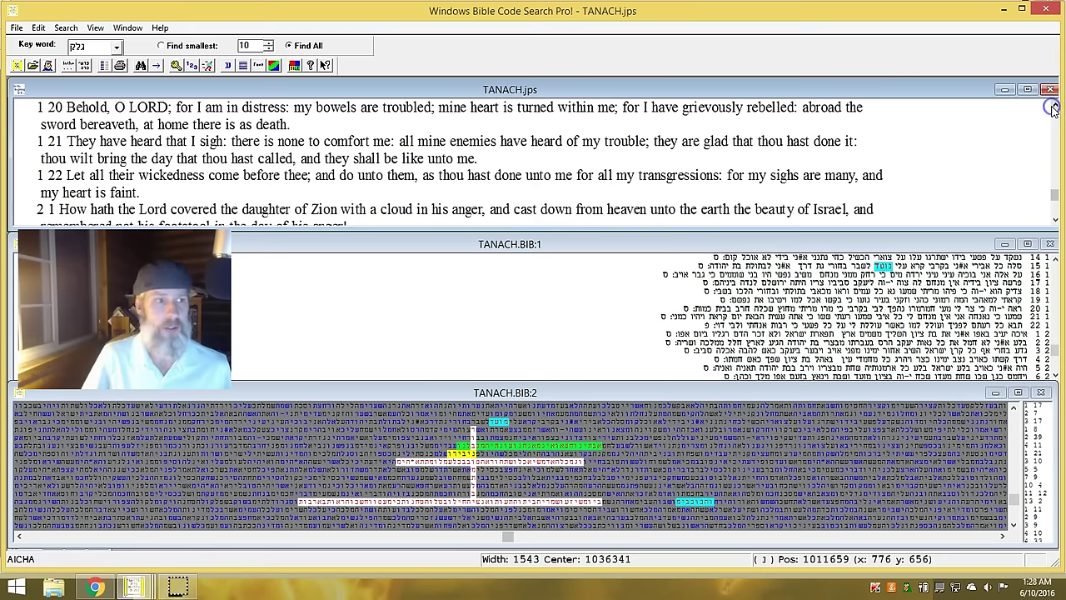
left_click(1053, 109)
left_click(1053, 109)
left_click(1053, 109)
left_click(1053, 109)
left_click(1054, 109)
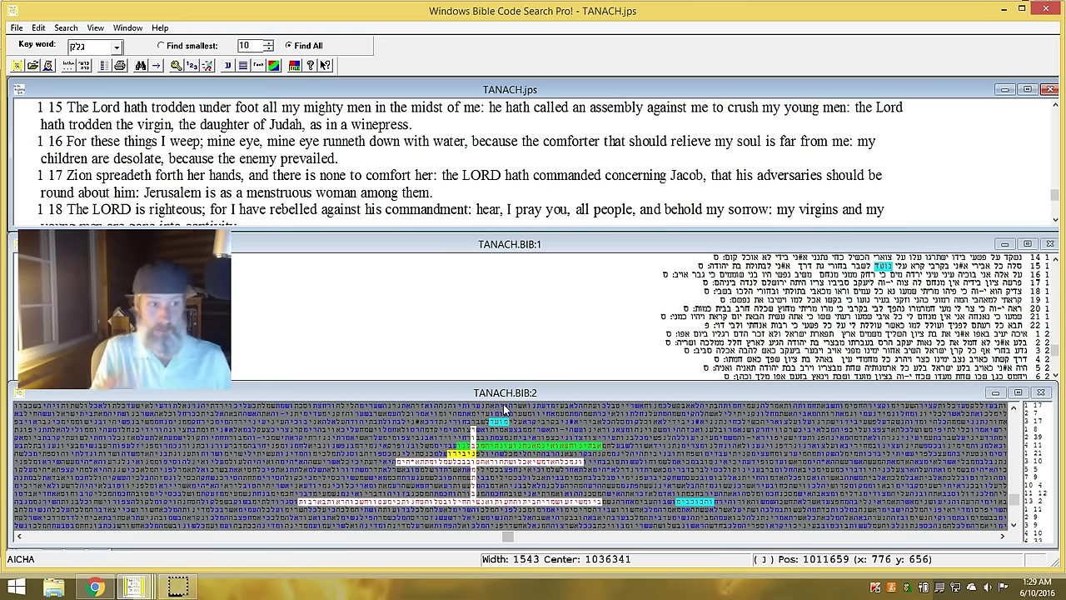
Step: Show Lamentations 5 in Hebrew with verse 7 marked, and the English verses from 5:7 to 5:13
right_click(502, 450)
left_click(554, 407)
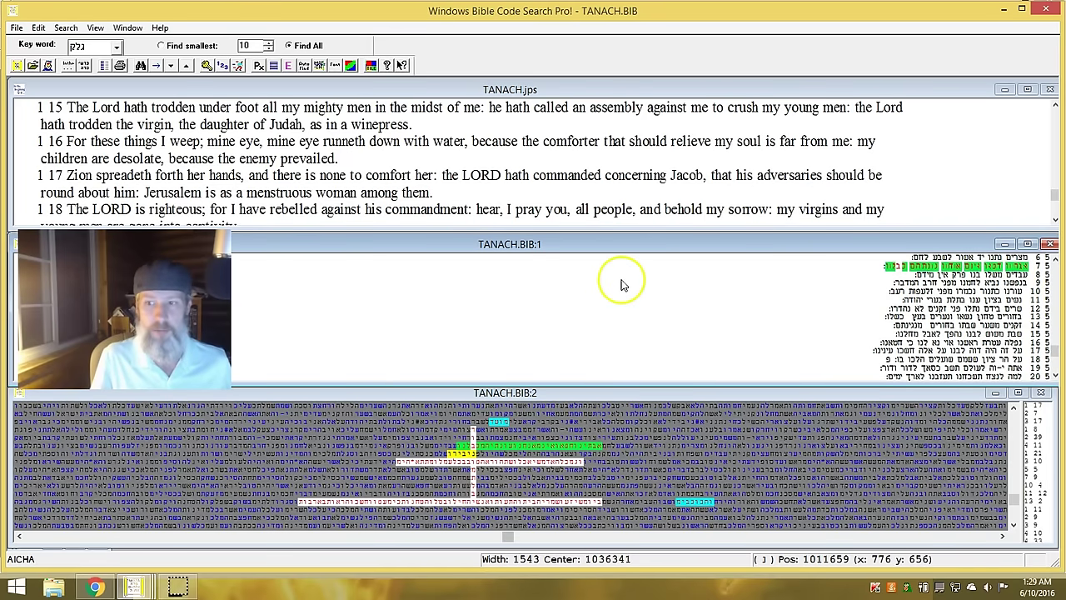
left_click(289, 66)
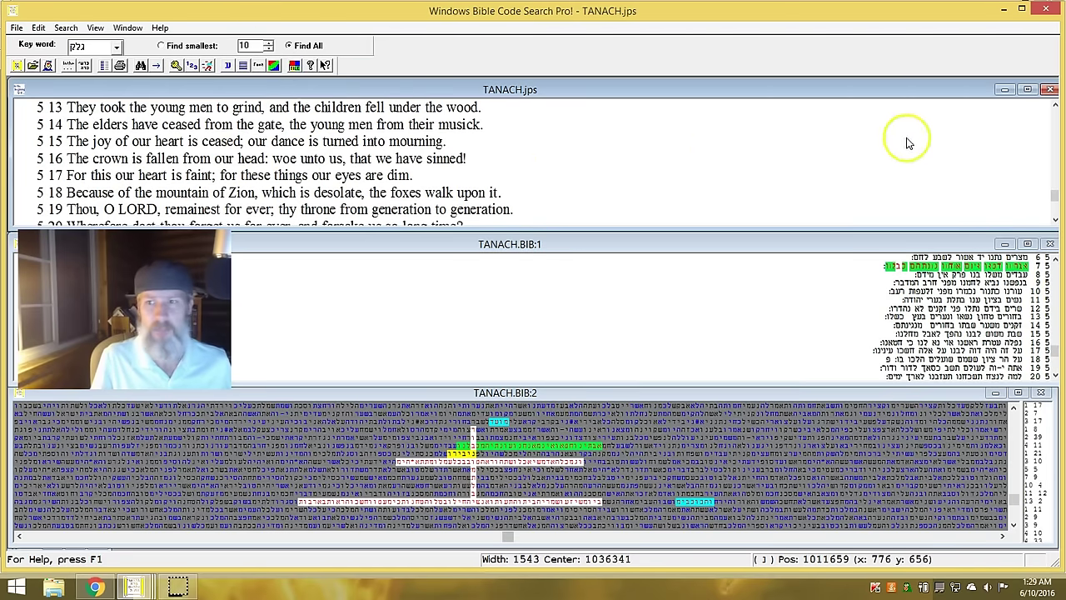
left_click(1056, 108)
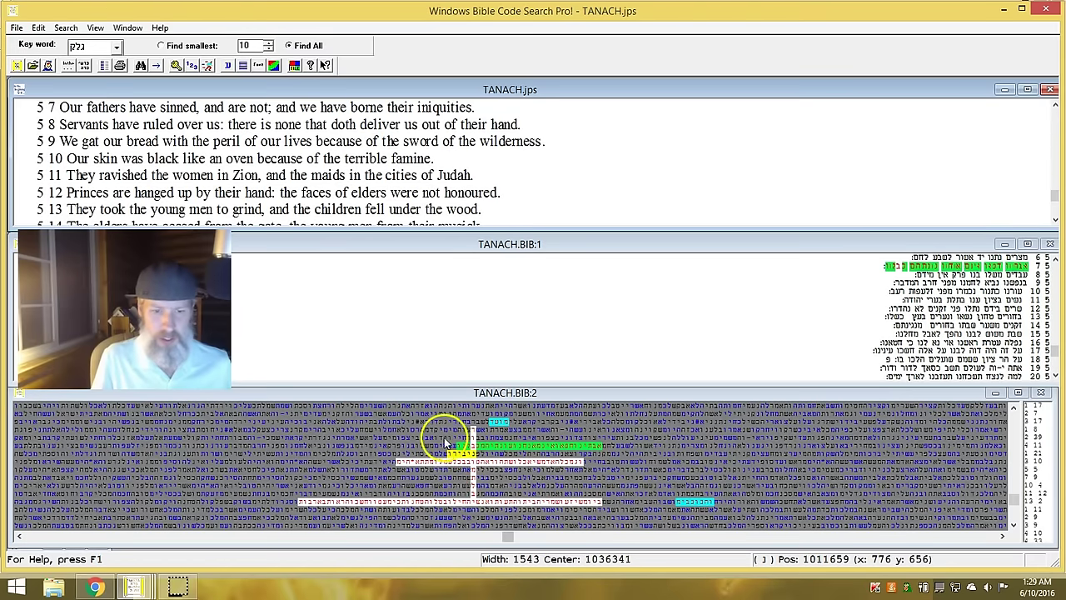
Step: For another matrix letter, show Ecclesiastes 3 in Hebrew and the English verses 3:13–3:18
right_click(558, 468)
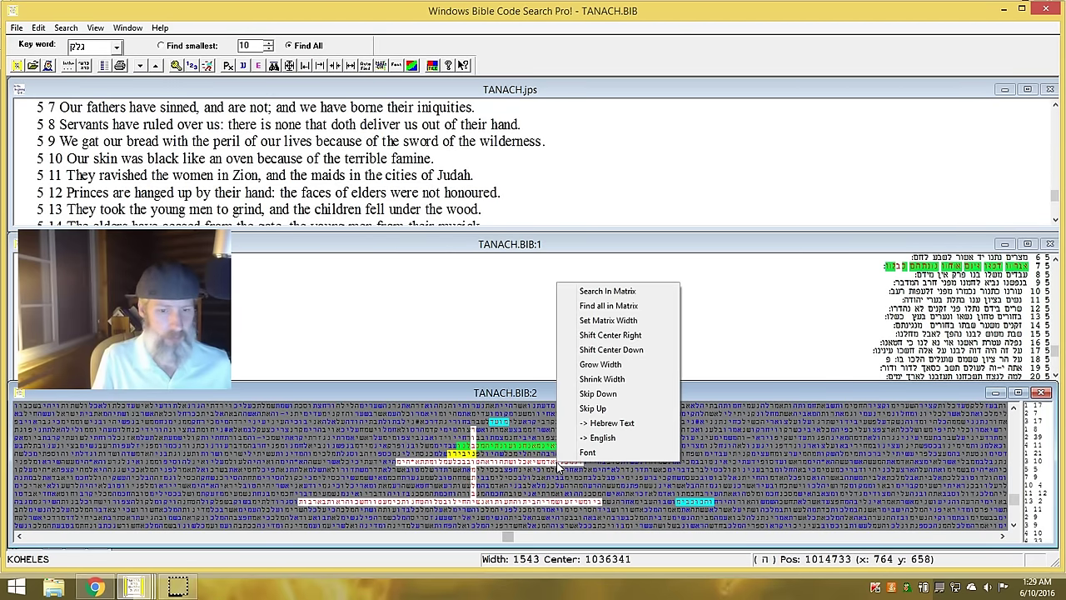
left_click(601, 423)
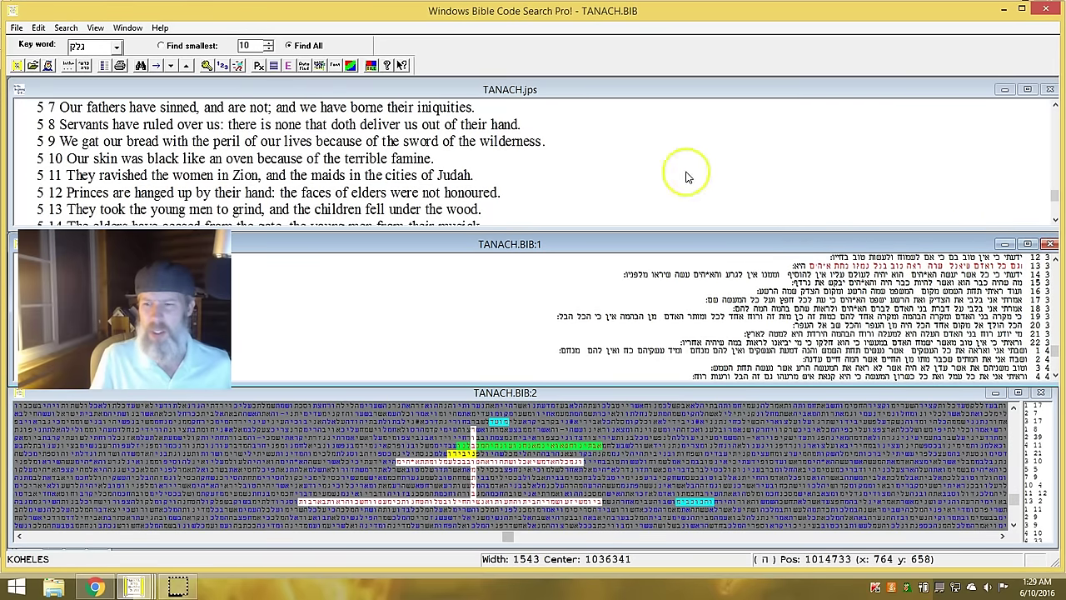
left_click(281, 73)
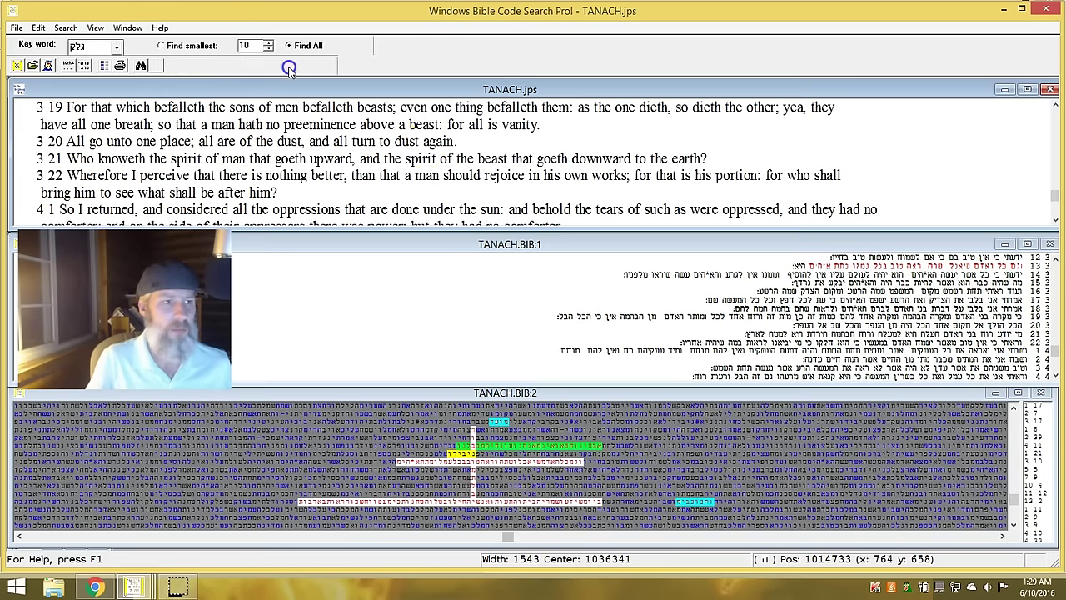
left_click(1053, 109)
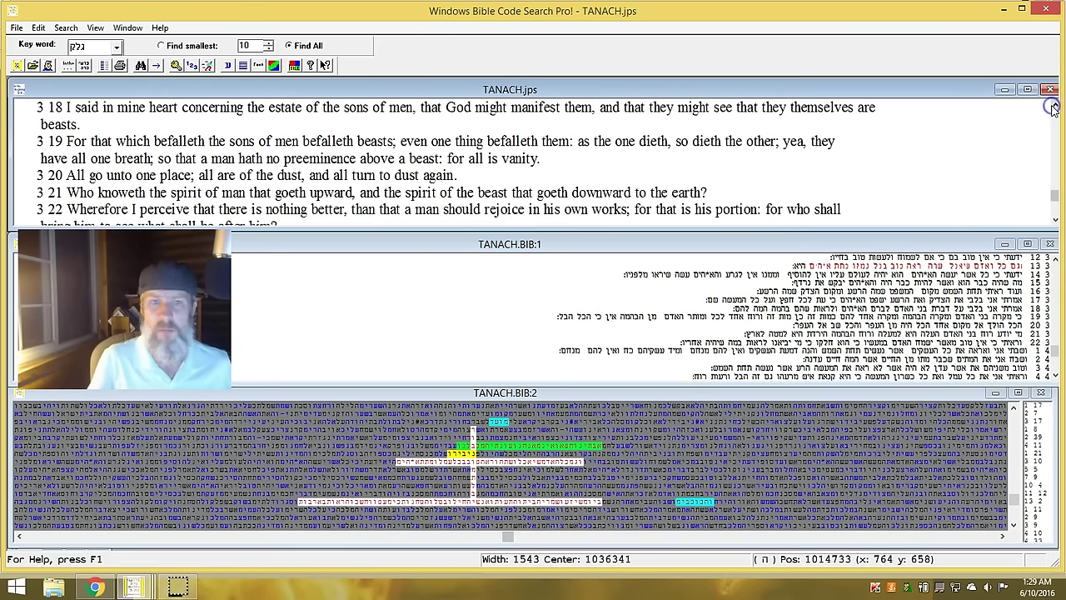
left_click(1053, 110)
left_click(1053, 109)
left_click(1053, 109)
left_click(1053, 109)
left_click(1053, 109)
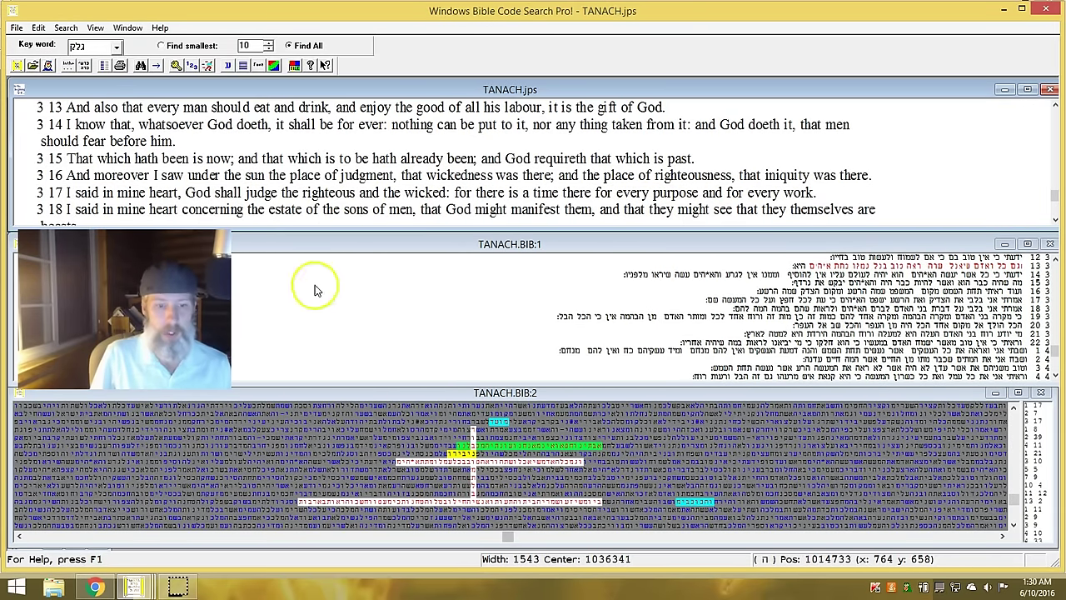
Step: Show the Hebrew verses of Ecclesiastes 12 for the chosen matrix location
left_click(543, 506)
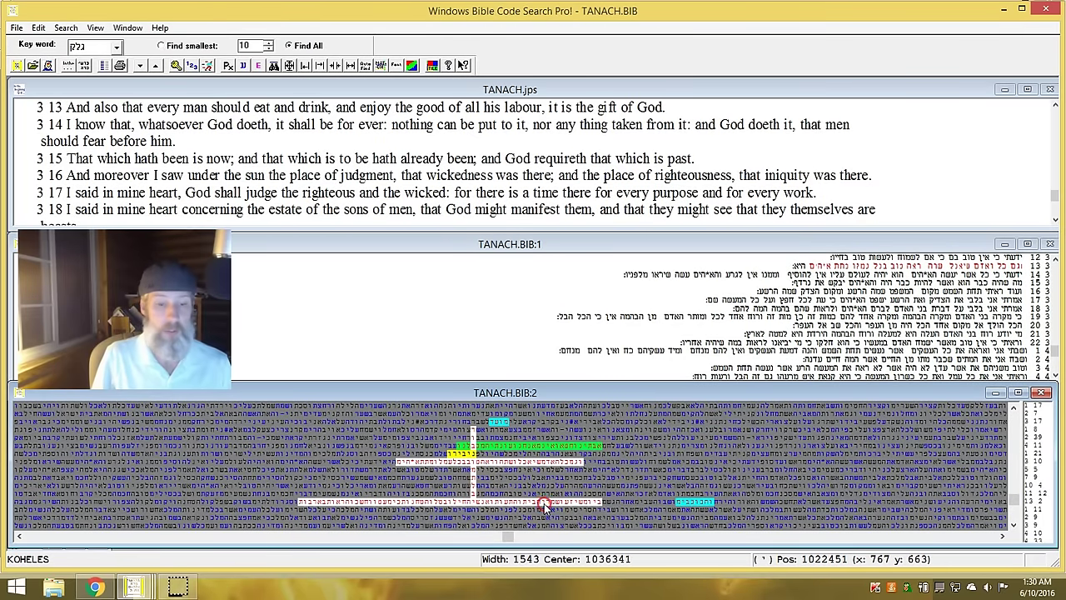
right_click(543, 506)
left_click(608, 468)
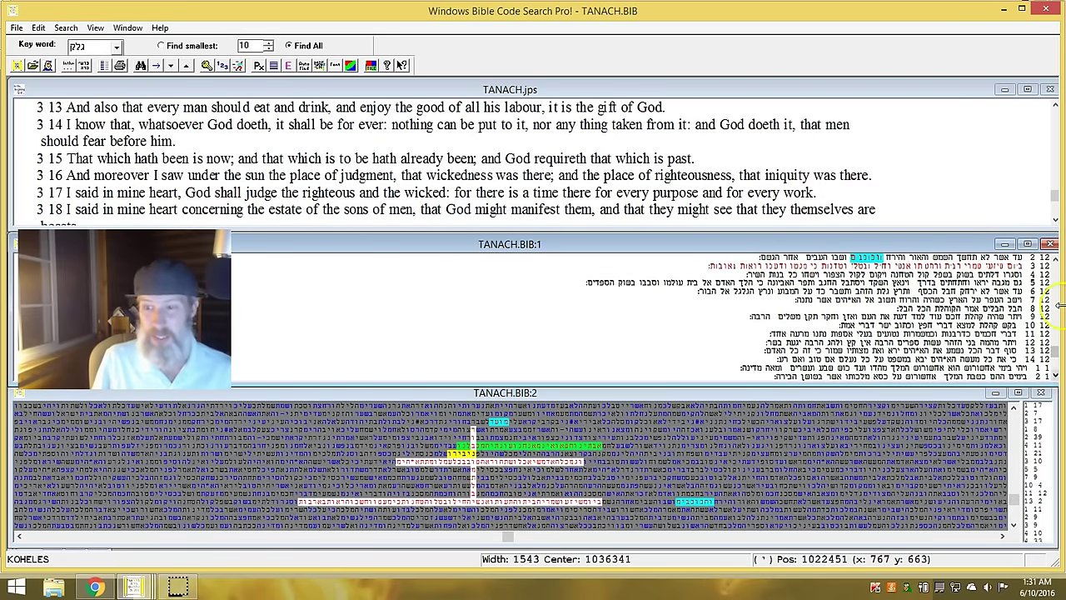
left_click(1055, 261)
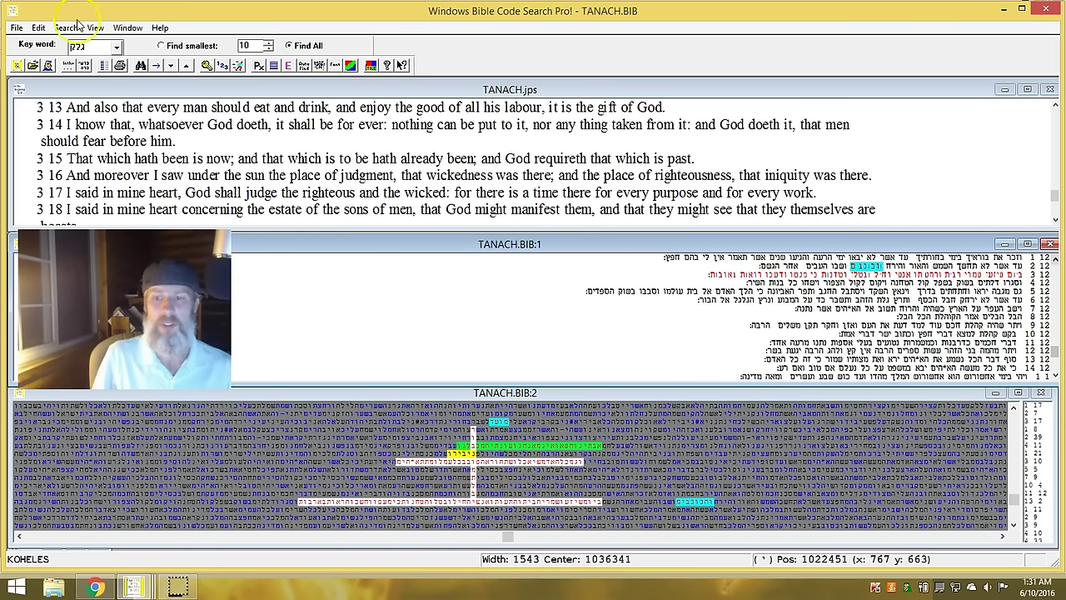
Step: Show the matching English text of Ecclesiastes 12:3–12:6
left_click(289, 68)
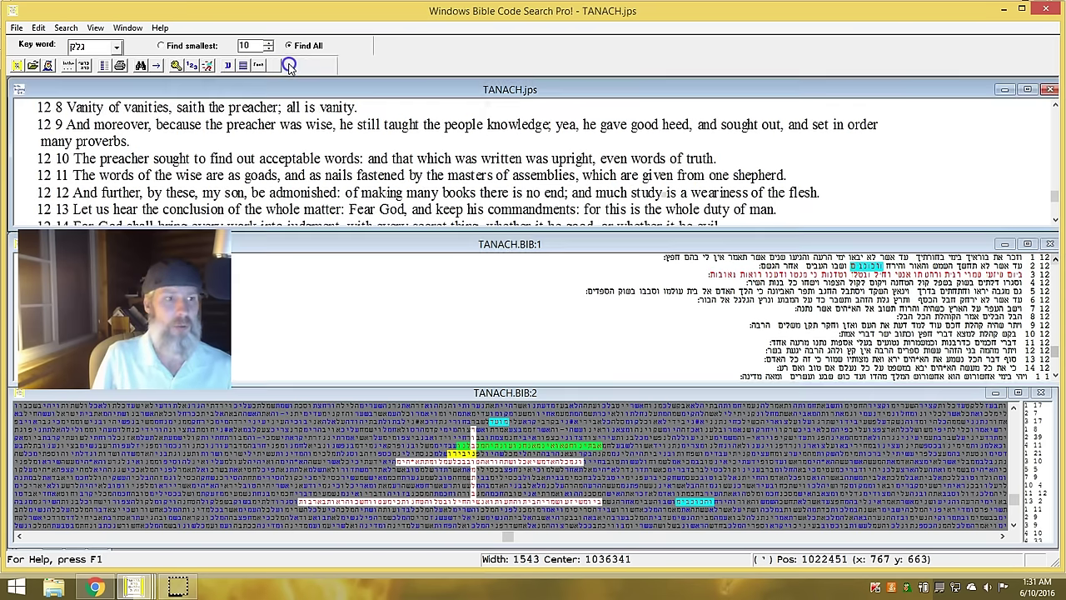
left_click(1055, 106)
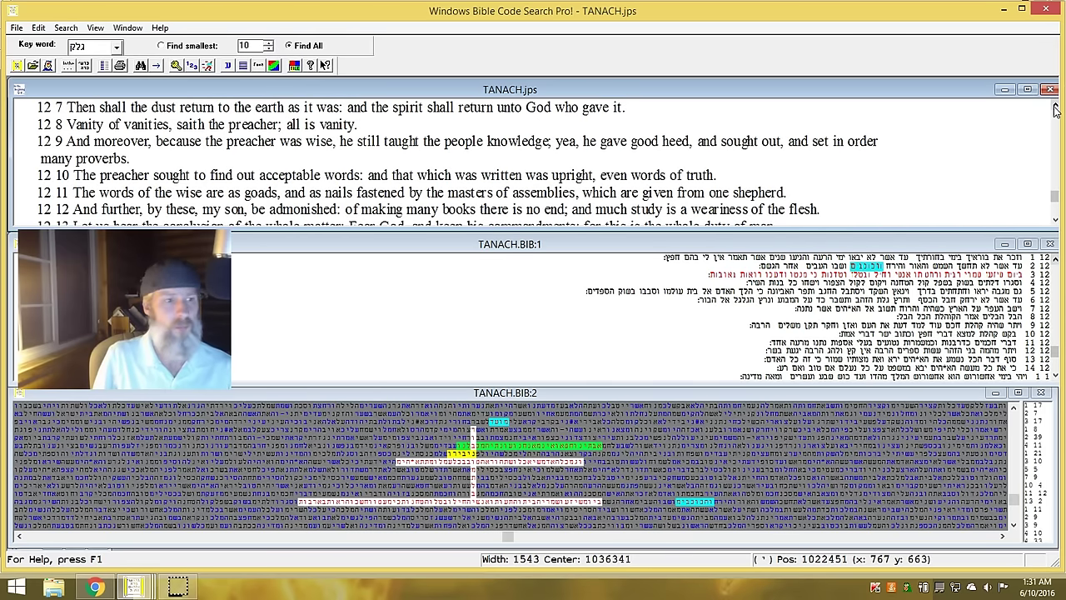
left_click(1055, 107)
left_click(1055, 106)
left_click(1055, 106)
left_click(1055, 106)
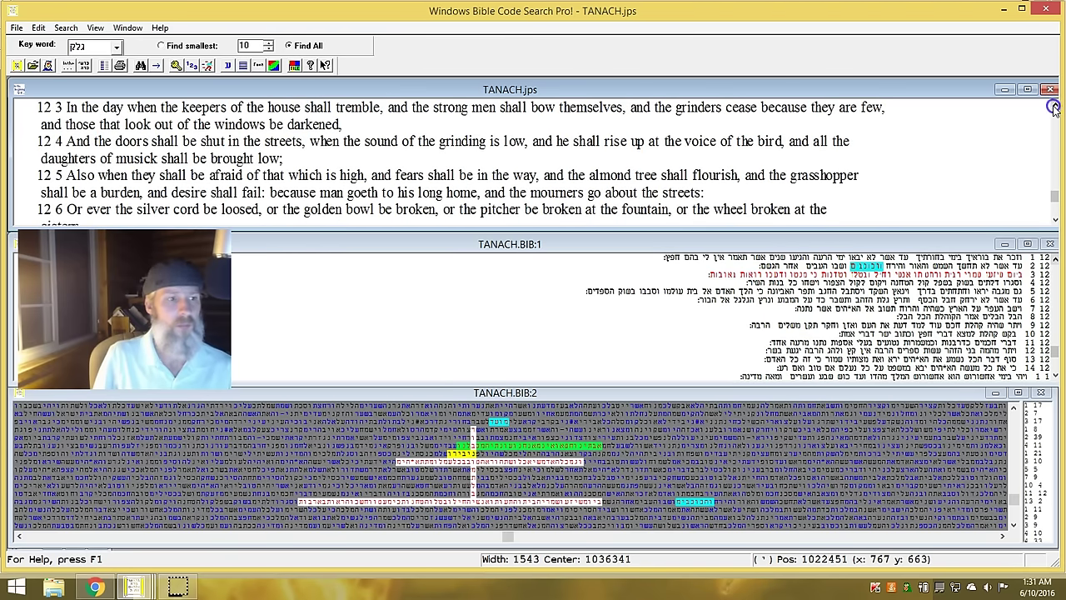
left_click(1055, 107)
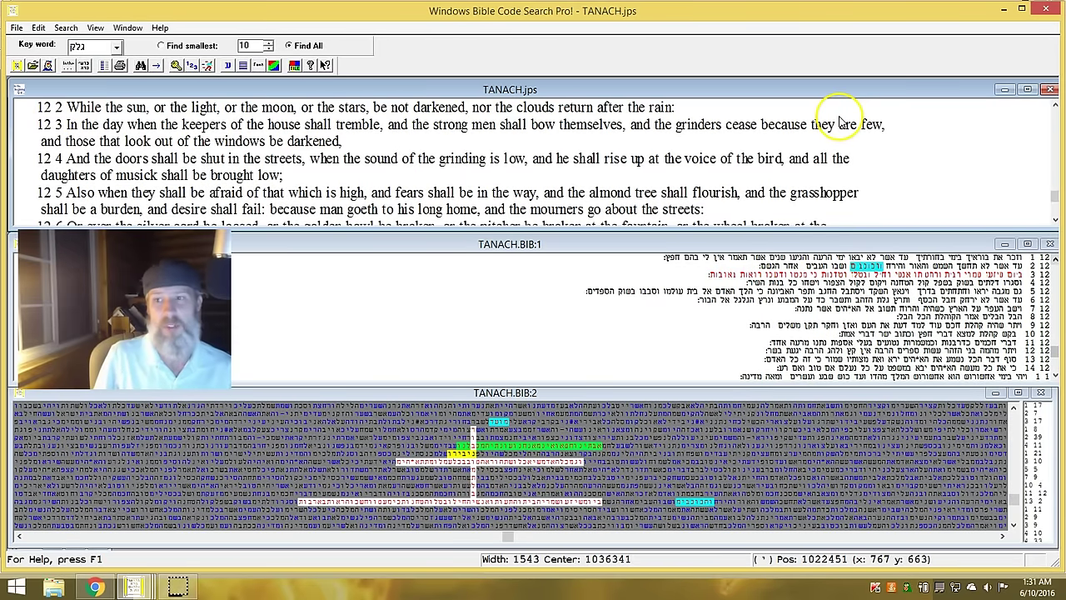
left_click(1054, 108)
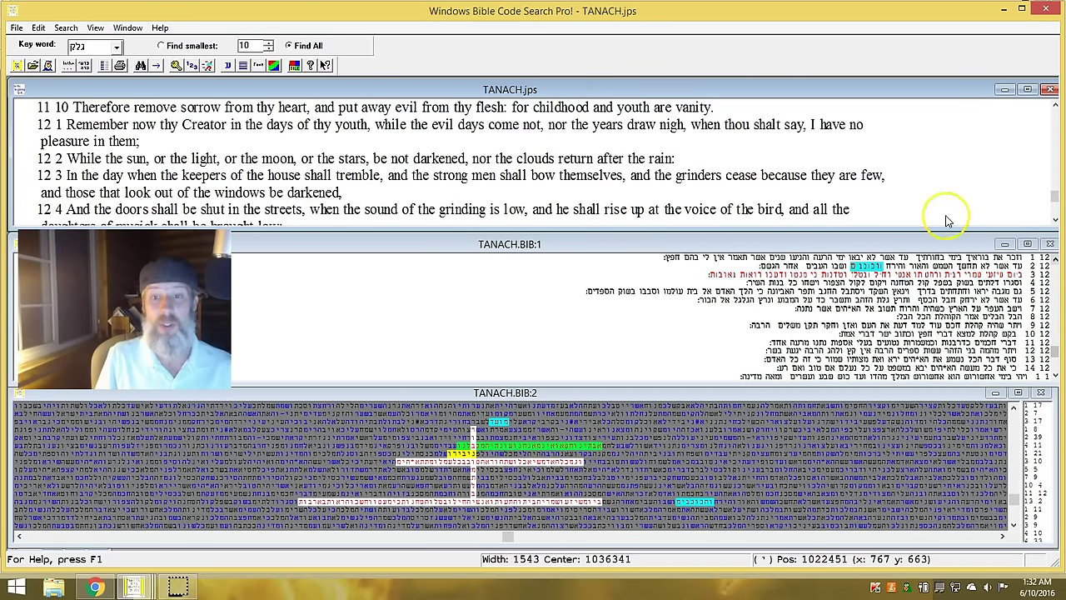
left_click(1055, 219)
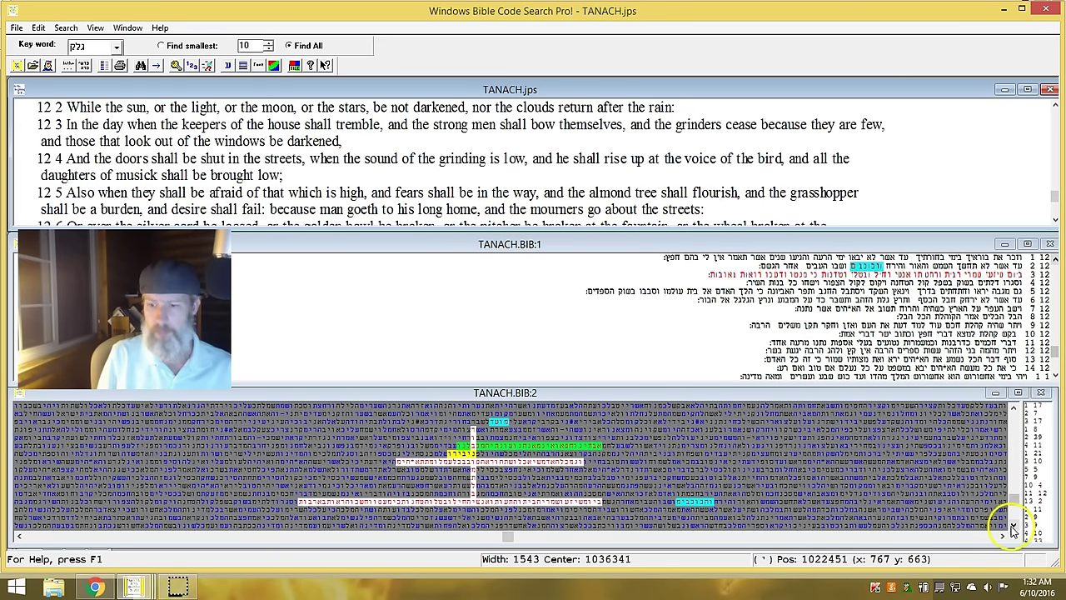
Step: Move the matrix to the Daniel term clusters and show a term's Hebrew verses in chapter 2
left_click_drag(1013, 527, 1013, 527)
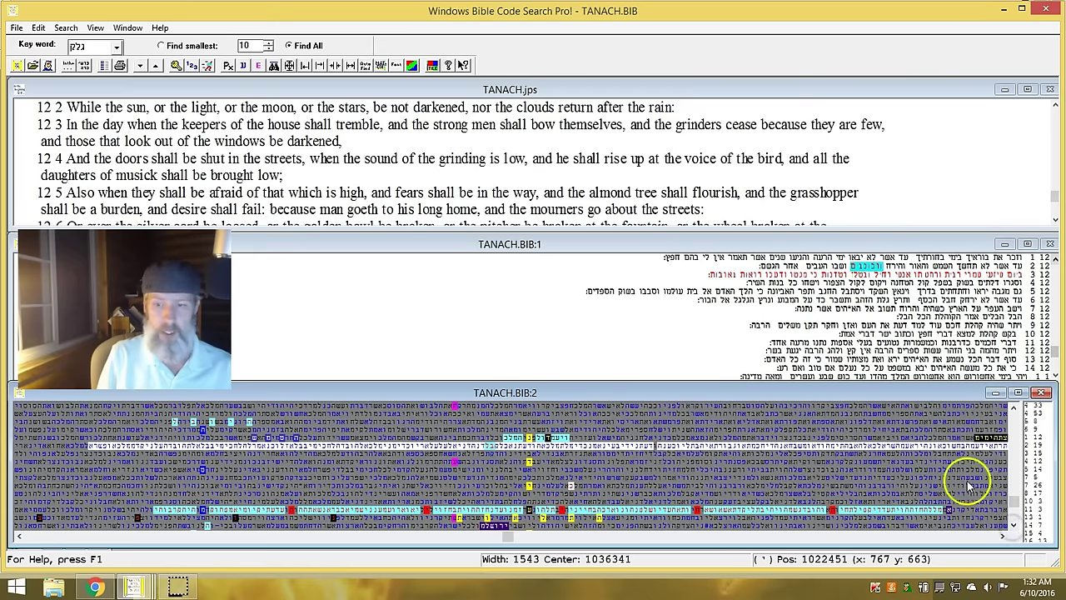
right_click(686, 447)
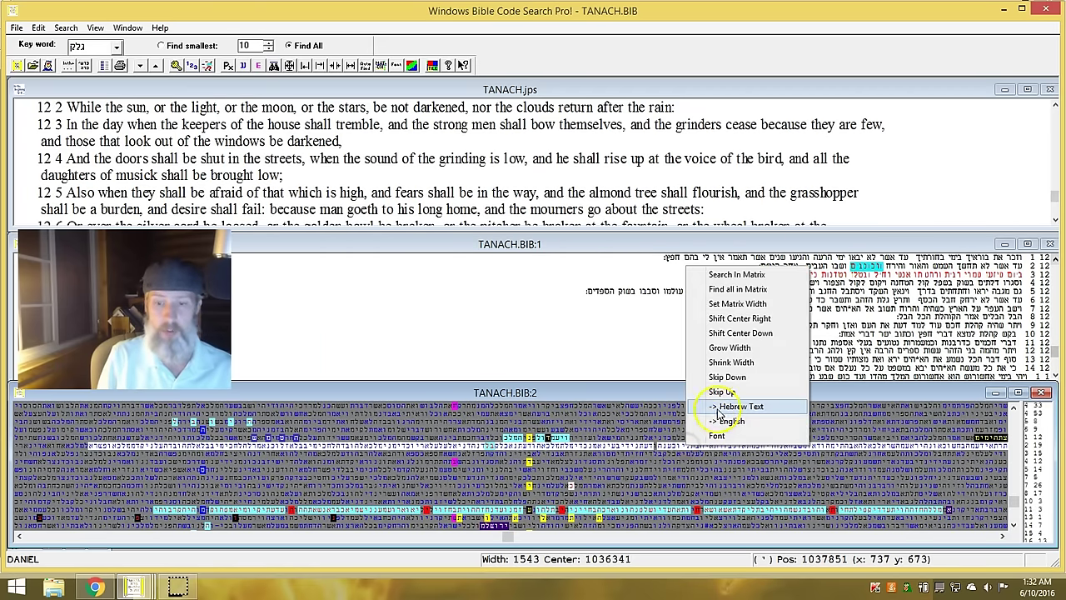
left_click(714, 406)
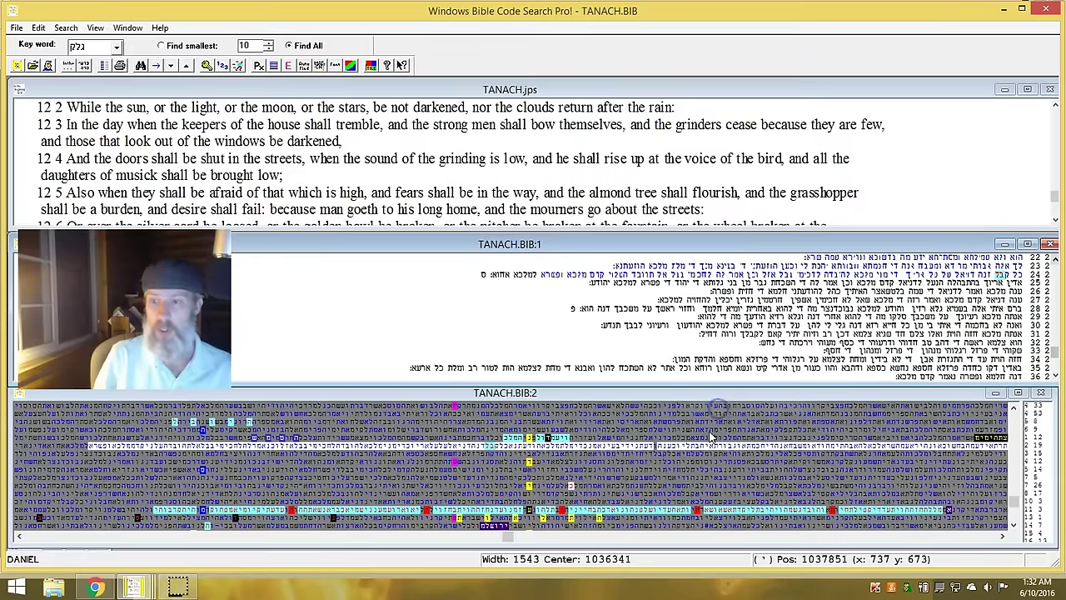
left_click(1055, 257)
left_click(1055, 257)
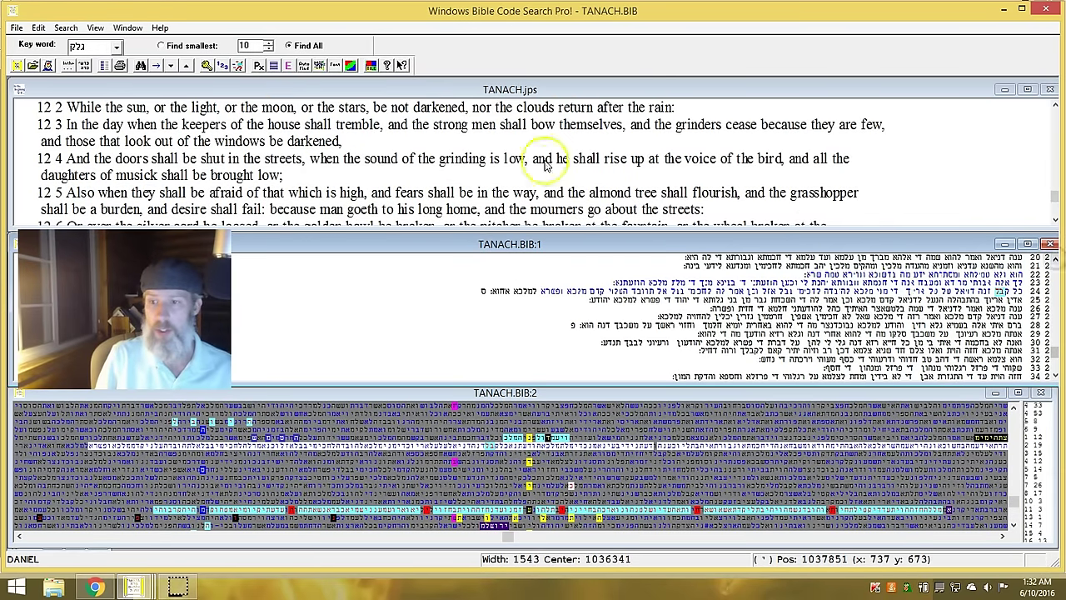
Step: Show the matching English verses of Daniel 2:22–2:25
left_click(287, 66)
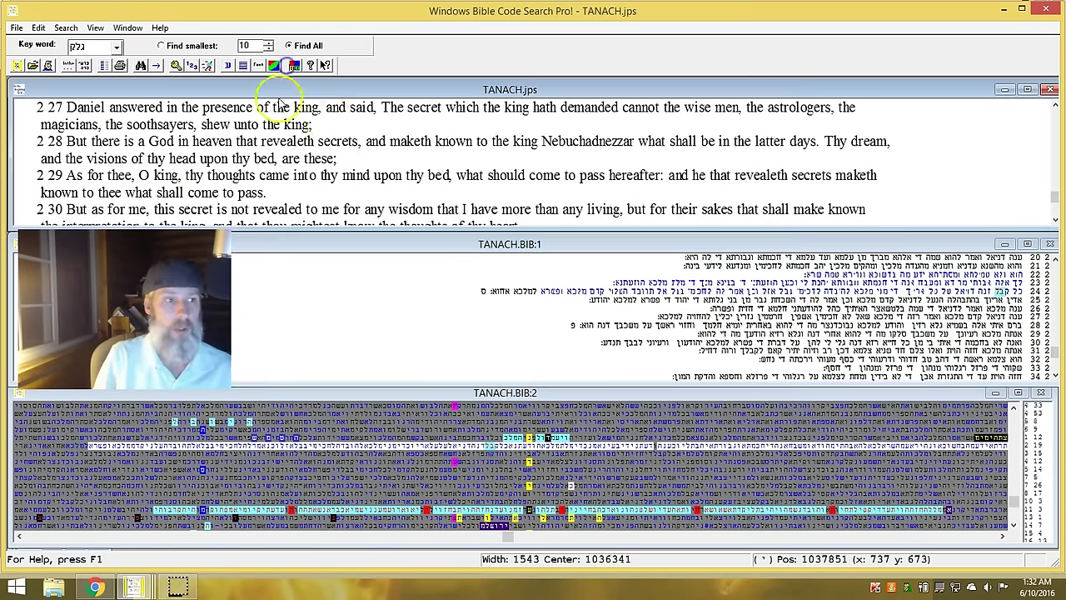
left_click(1054, 105)
left_click(1054, 104)
left_click(1054, 104)
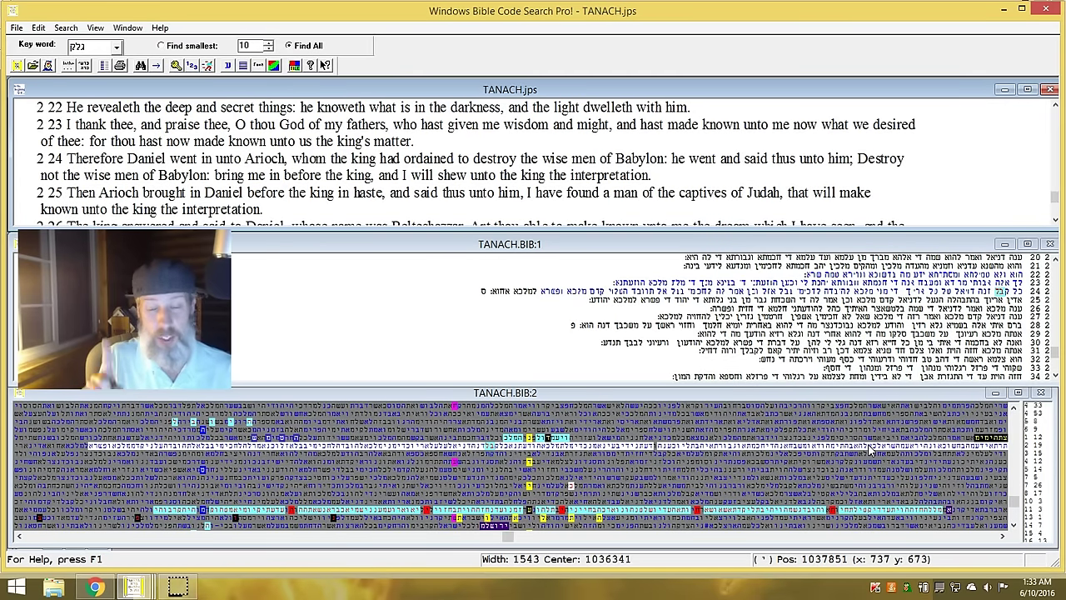
left_click(858, 516)
Step: For another colored term, show Daniel 7 in Hebrew and the English verses 7:9–7:12
right_click(858, 517)
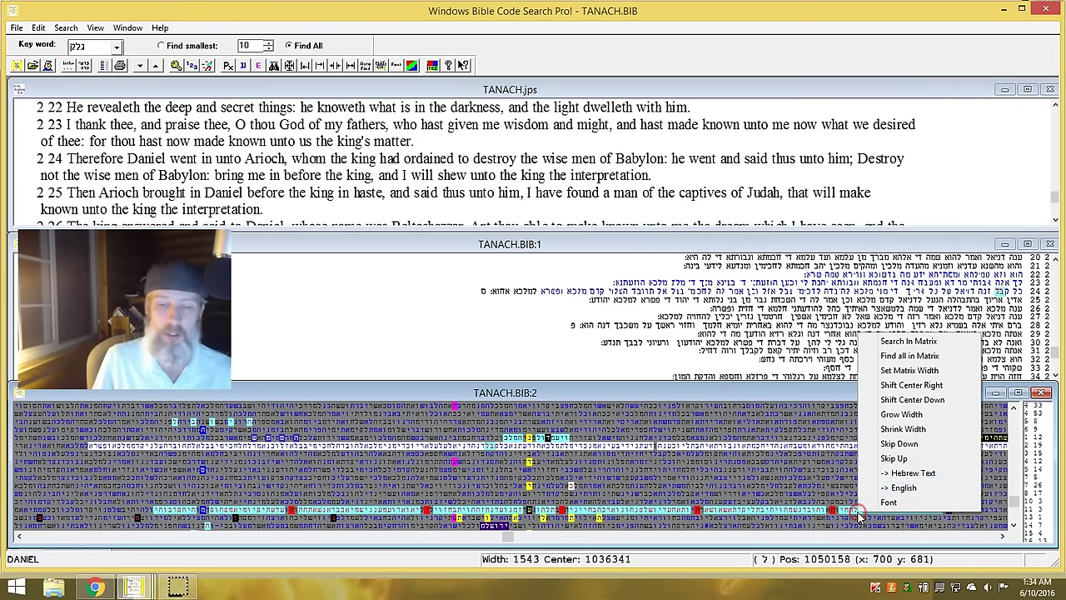
left_click(909, 472)
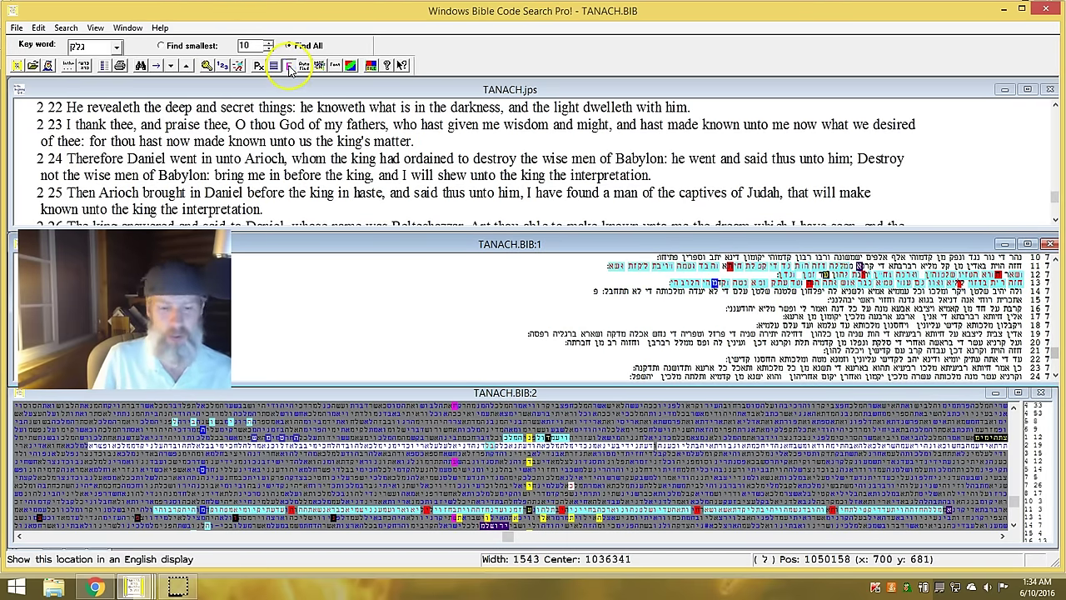
left_click(289, 66)
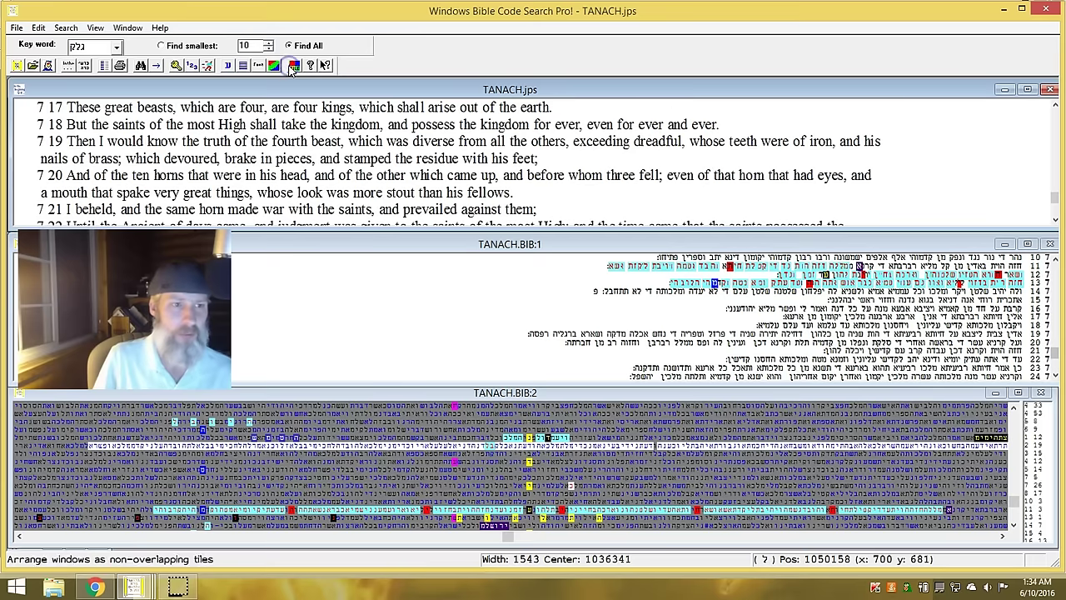
left_click(1053, 104)
left_click(1053, 104)
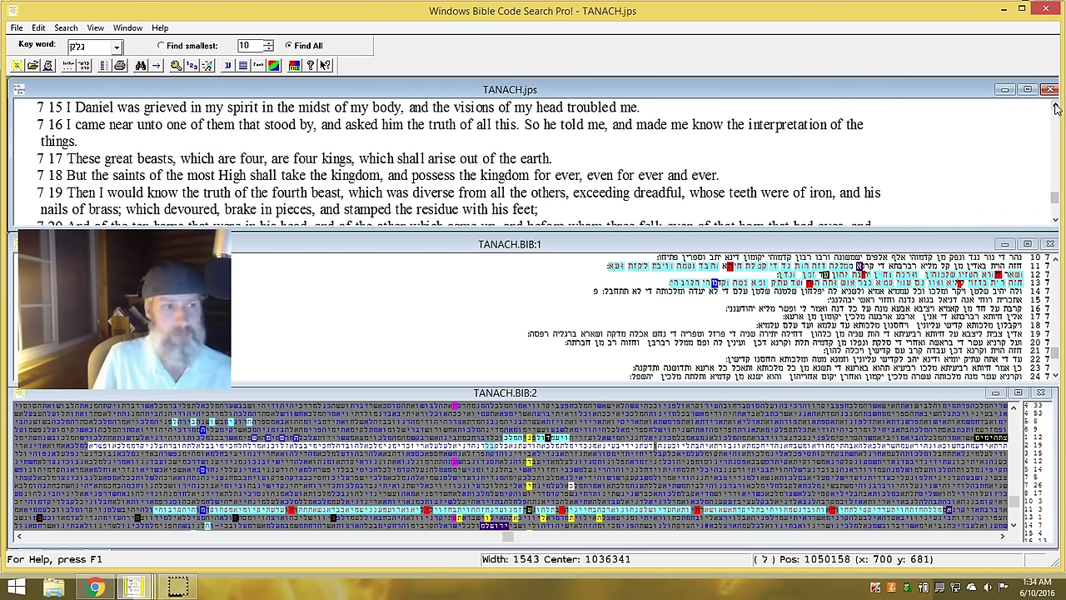
left_click(1055, 105)
left_click(1054, 105)
left_click(1054, 105)
left_click(1054, 105)
left_click(1054, 105)
left_click(1054, 105)
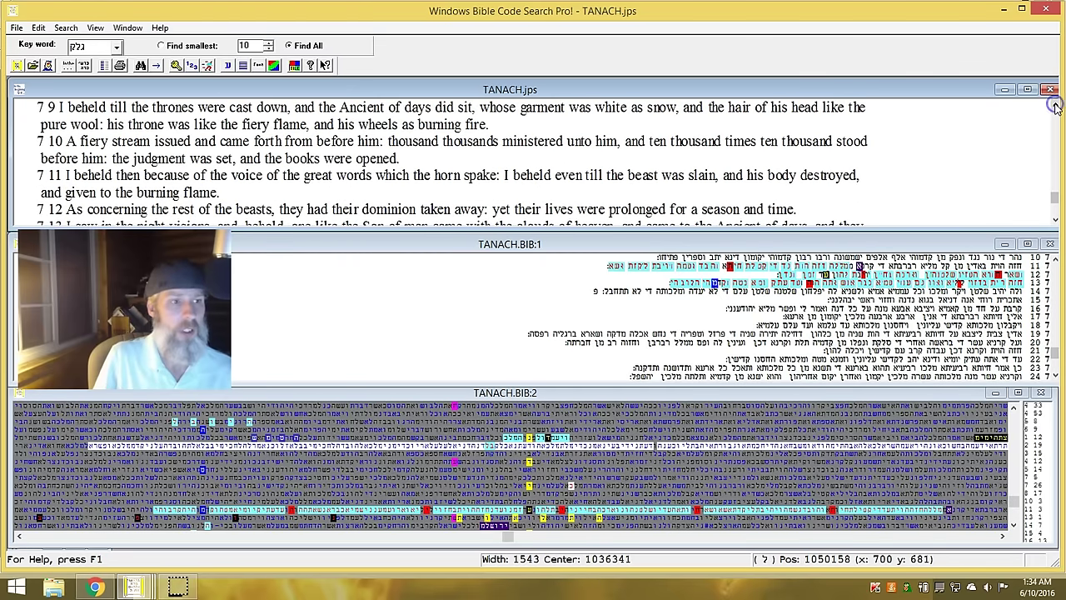
left_click(1054, 218)
left_click(1054, 218)
left_click(1054, 219)
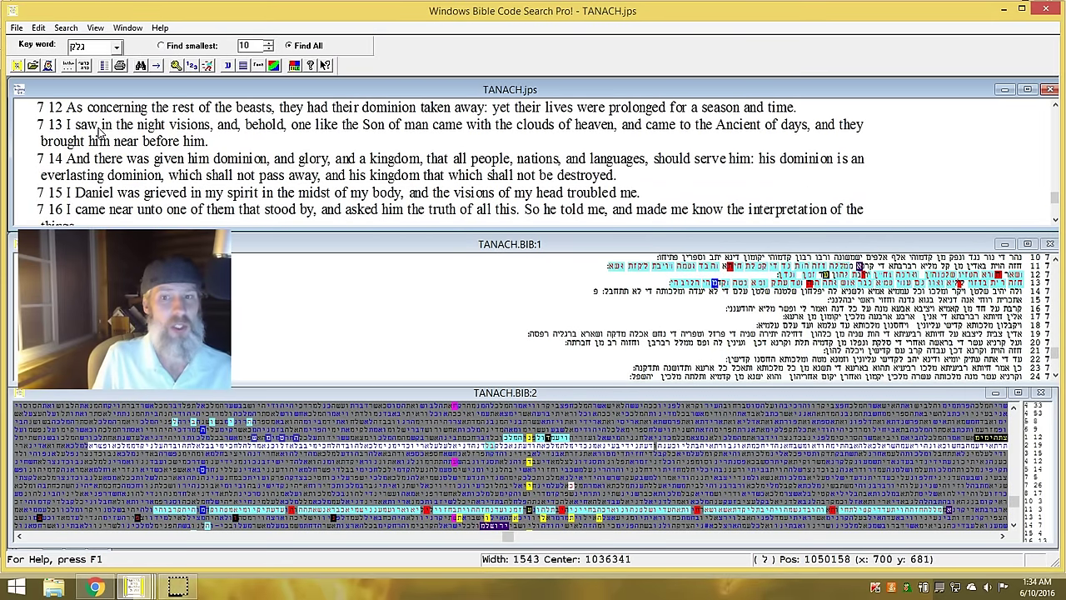
left_click(1054, 109)
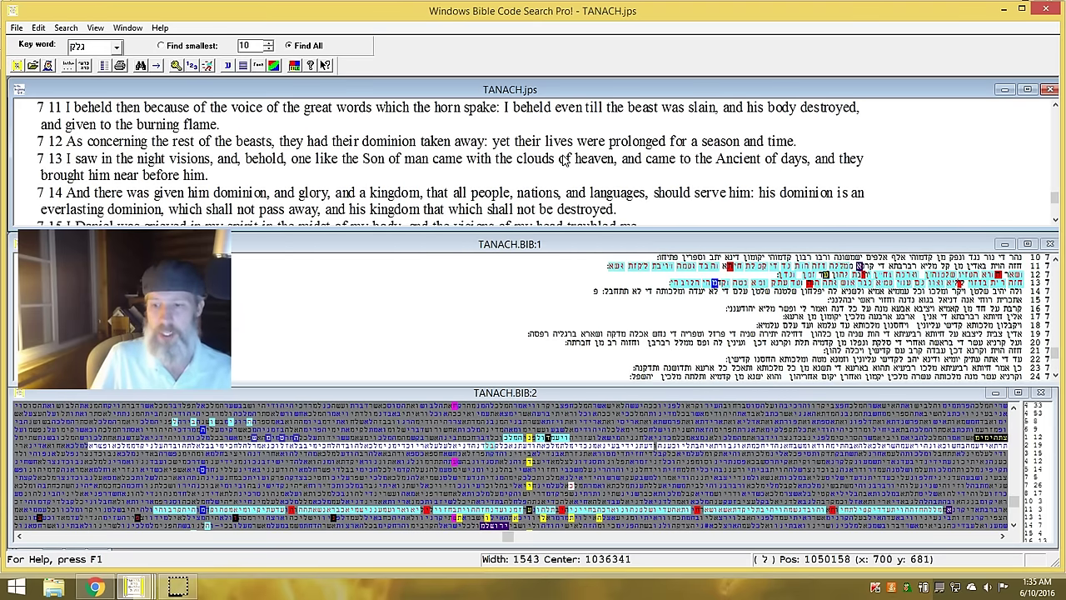
Step: Pick a matrix position in Daniel and show its Hebrew verses, one line earlier
left_click(1013, 525)
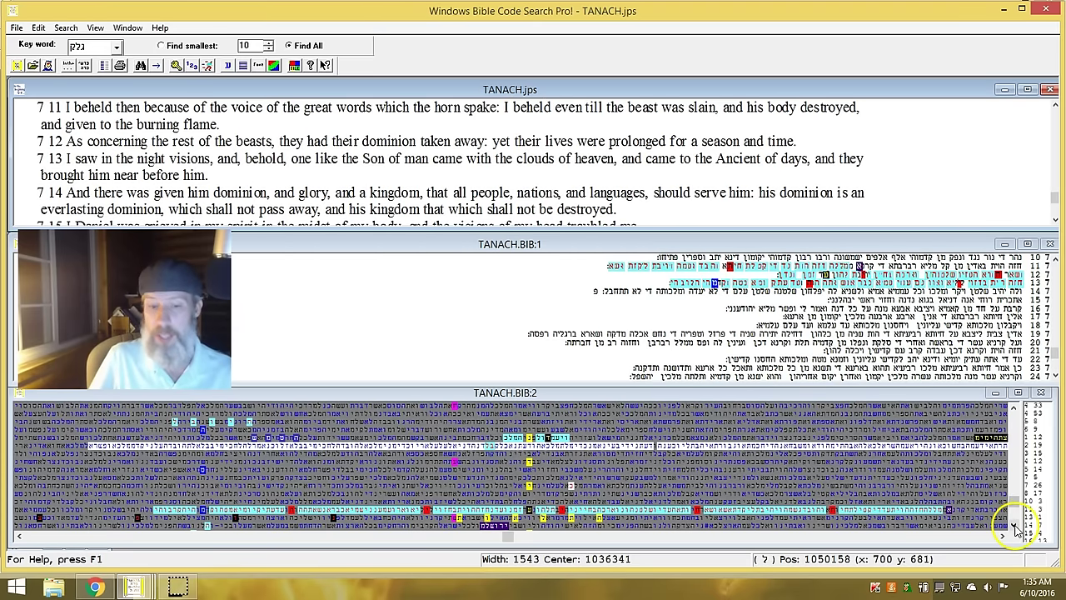
left_click(1014, 526)
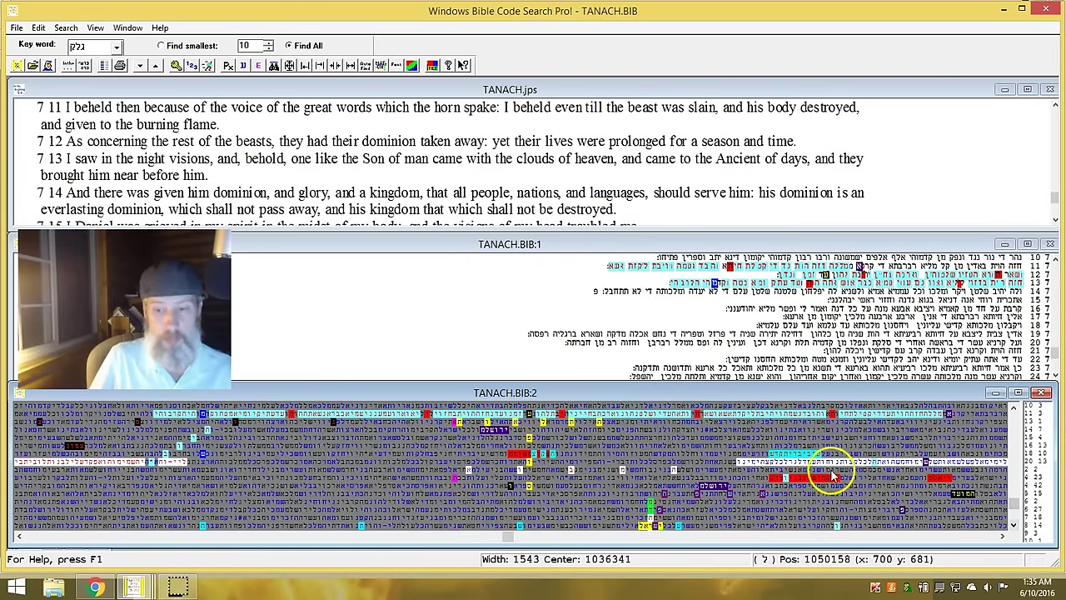
left_click(837, 471)
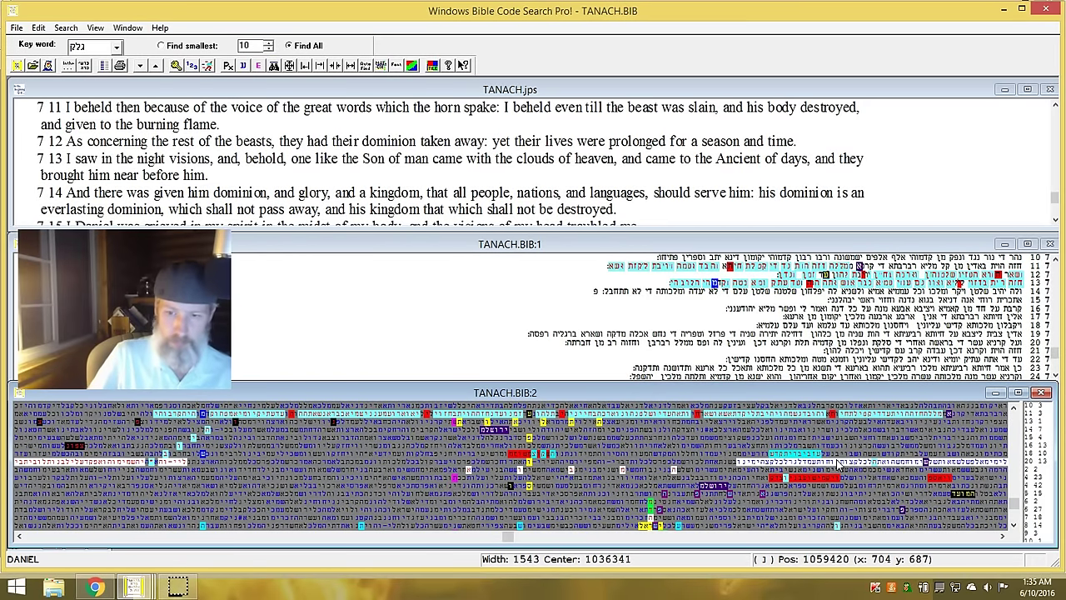
right_click(835, 471)
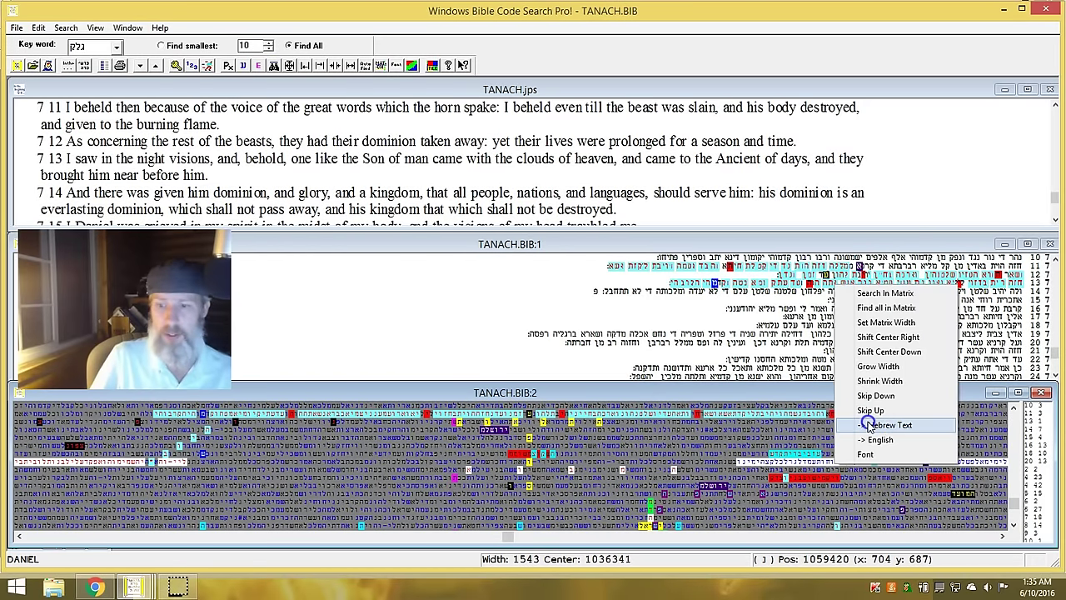
left_click(869, 424)
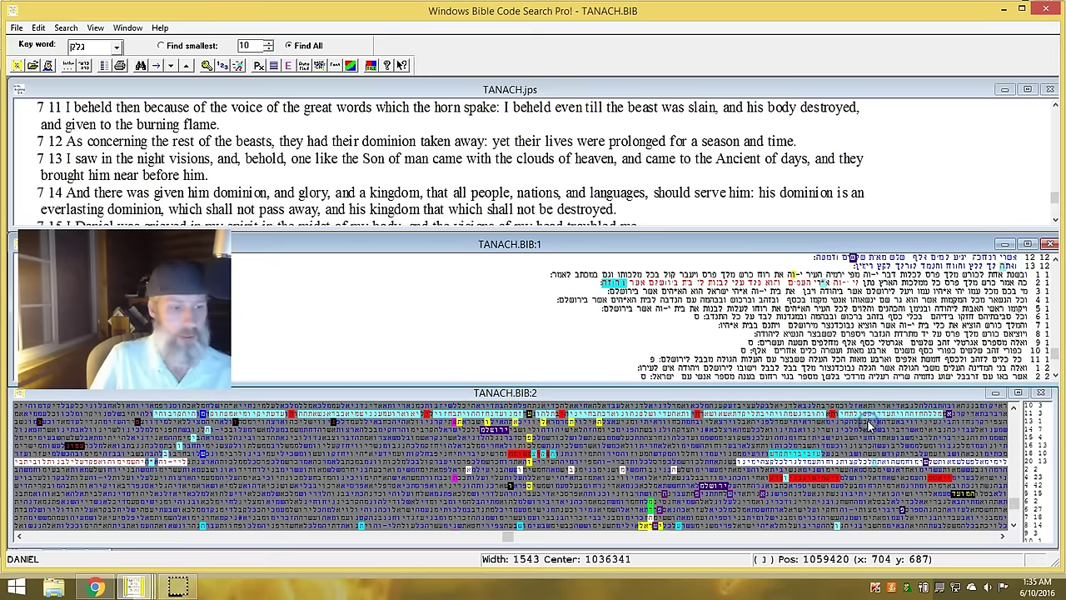
left_click(1055, 260)
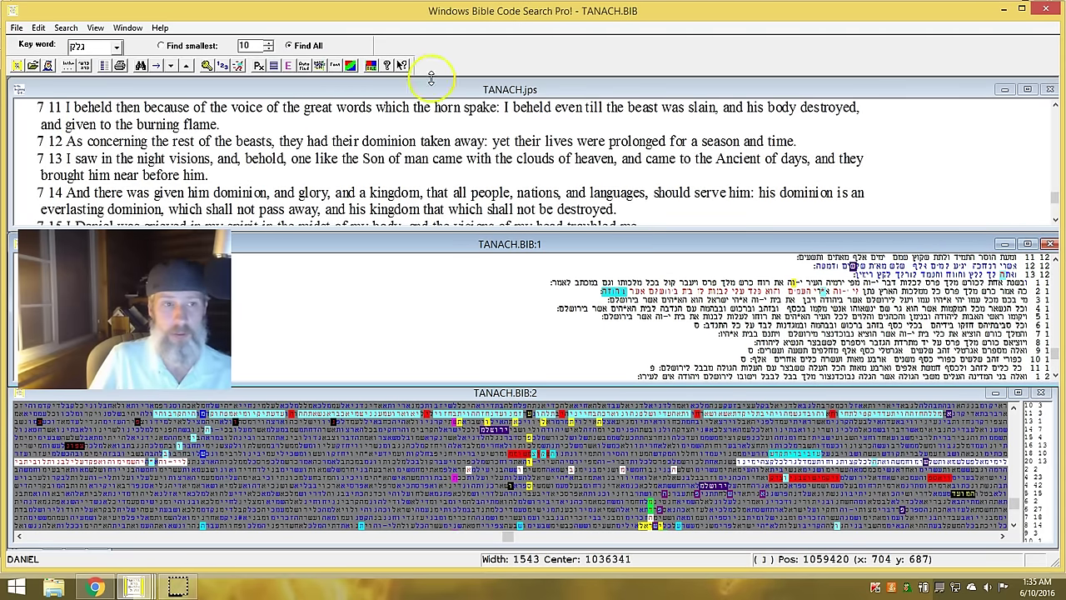
Step: Show the English text from Daniel 12:12–12:13 into the opening of Ezra 1
left_click(289, 68)
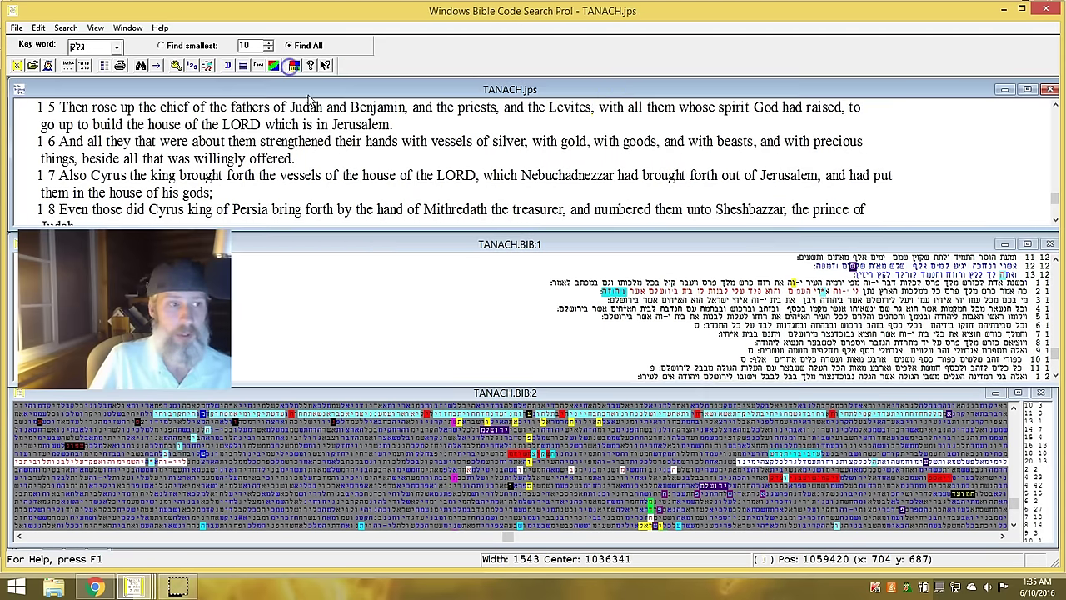
left_click(1054, 107)
left_click(1054, 108)
left_click(1054, 108)
left_click(1054, 107)
left_click(1054, 108)
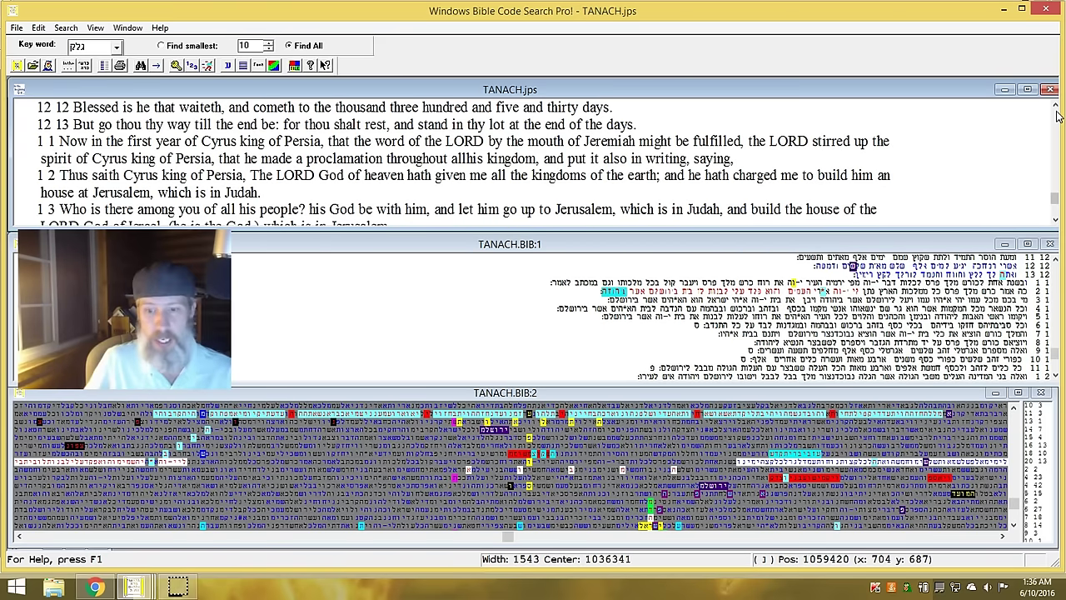
Step: Maximize the TANACH.BIB:2 matrix window and shift its view up three rows
left_click(1014, 524)
scroll(1015, 533, "down", 4)
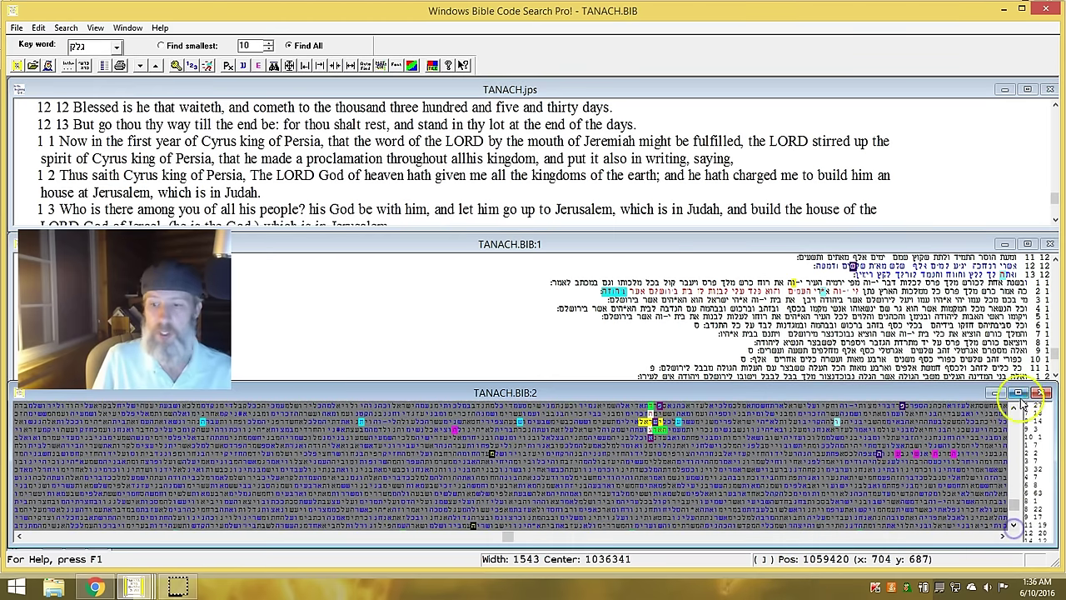
left_click(1018, 392)
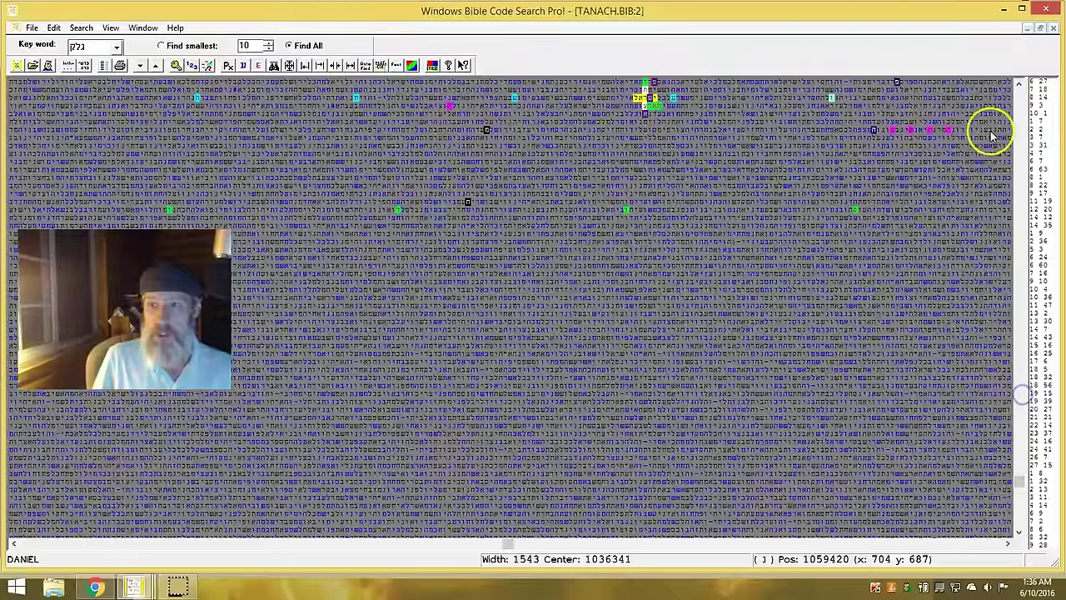
left_click(1019, 85)
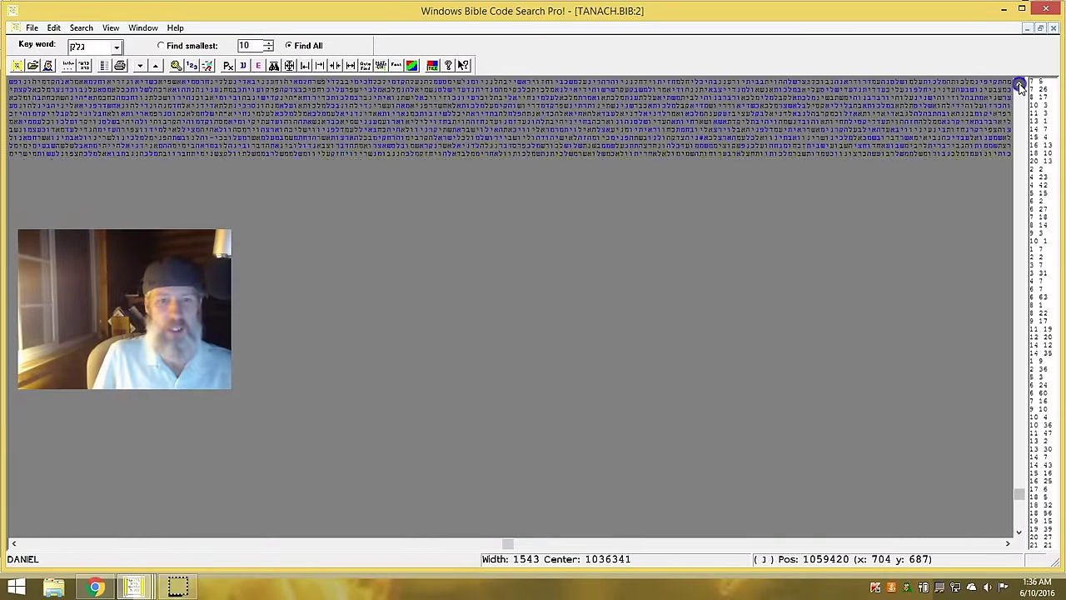
left_click(1019, 85)
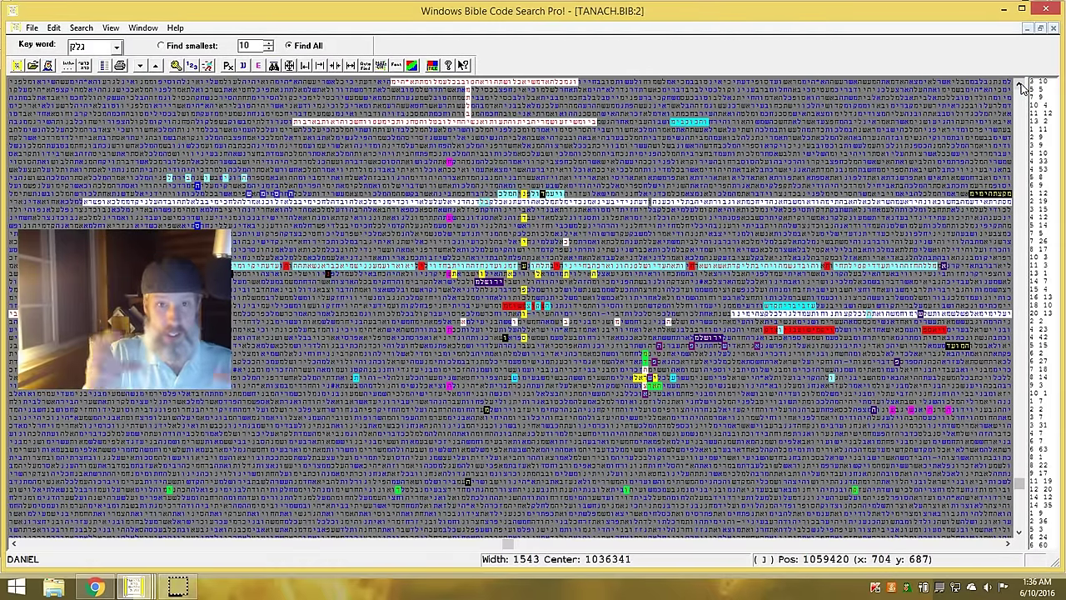
left_click(1019, 84)
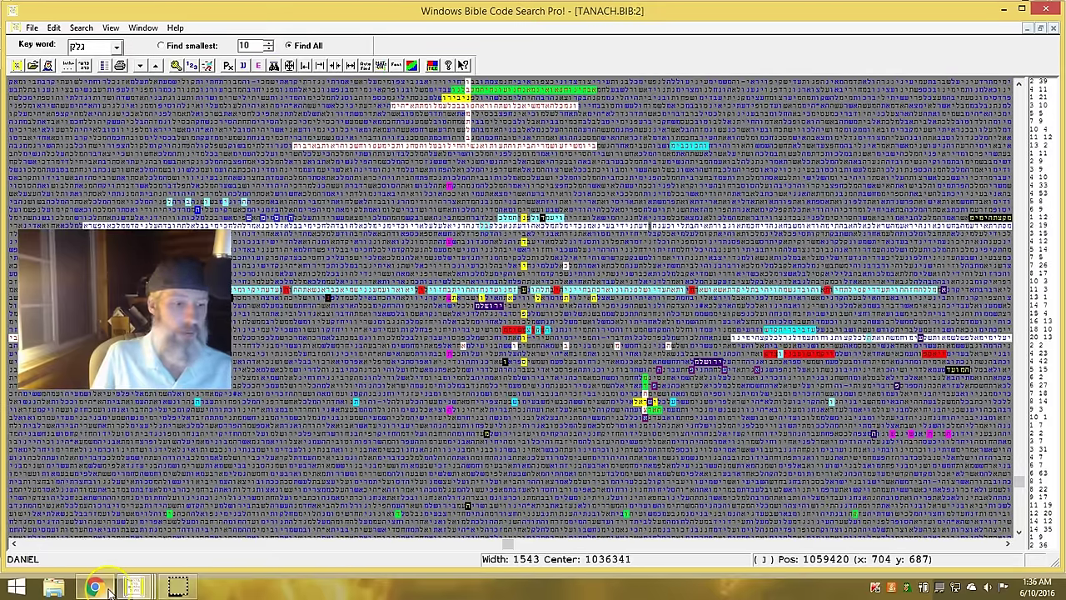
Step: Bring the Matthew 24 KJV page forward in Chrome, then switch to the TheCodeSearcher.com tab
mouse_move(108, 589)
left_click(116, 521)
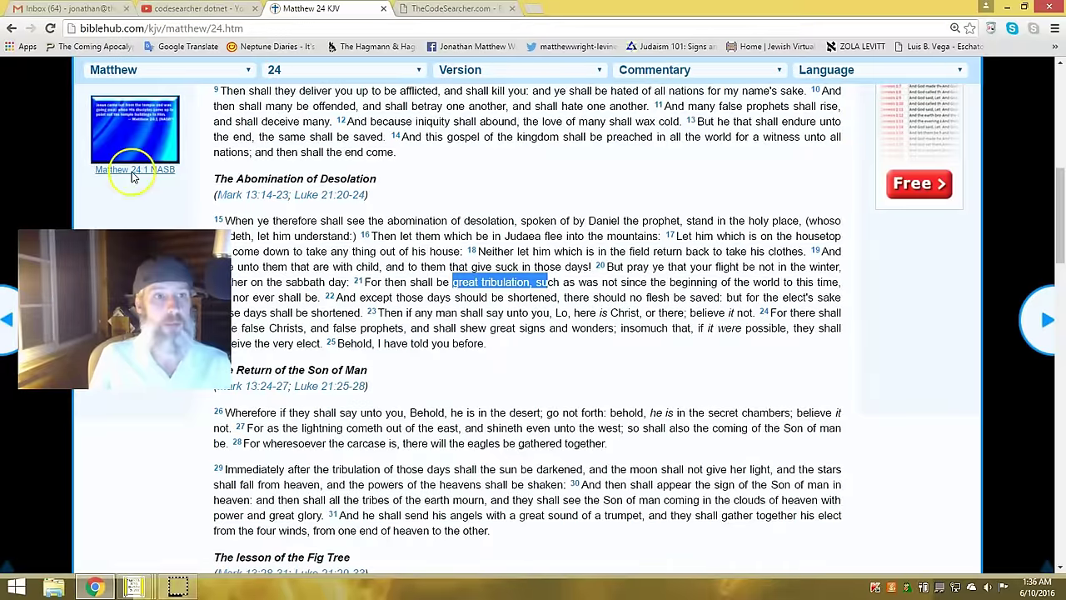
left_click(453, 8)
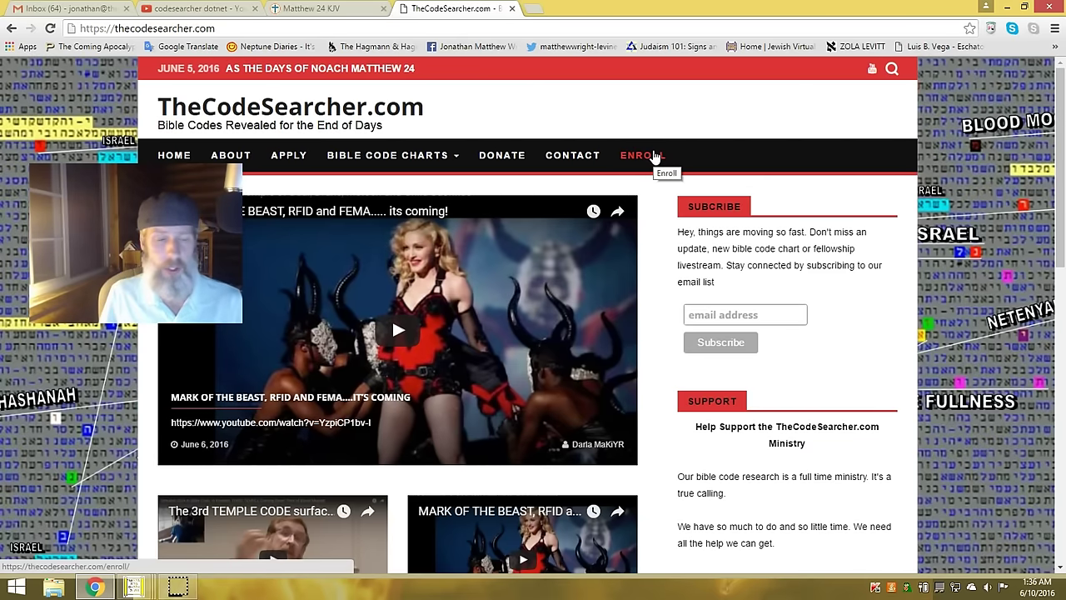
left_click(635, 167)
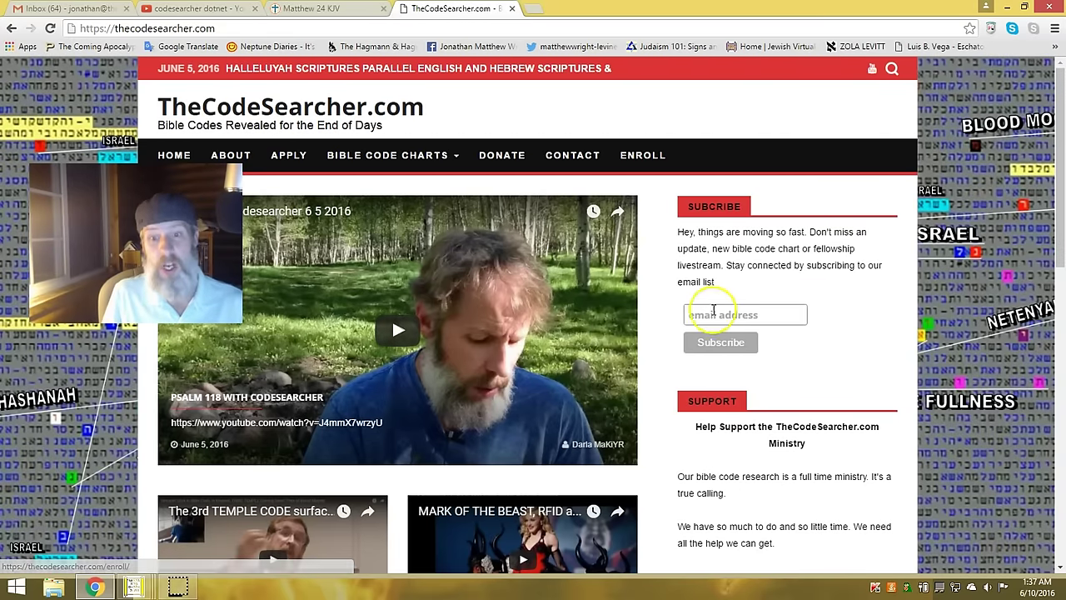
left_click(710, 314)
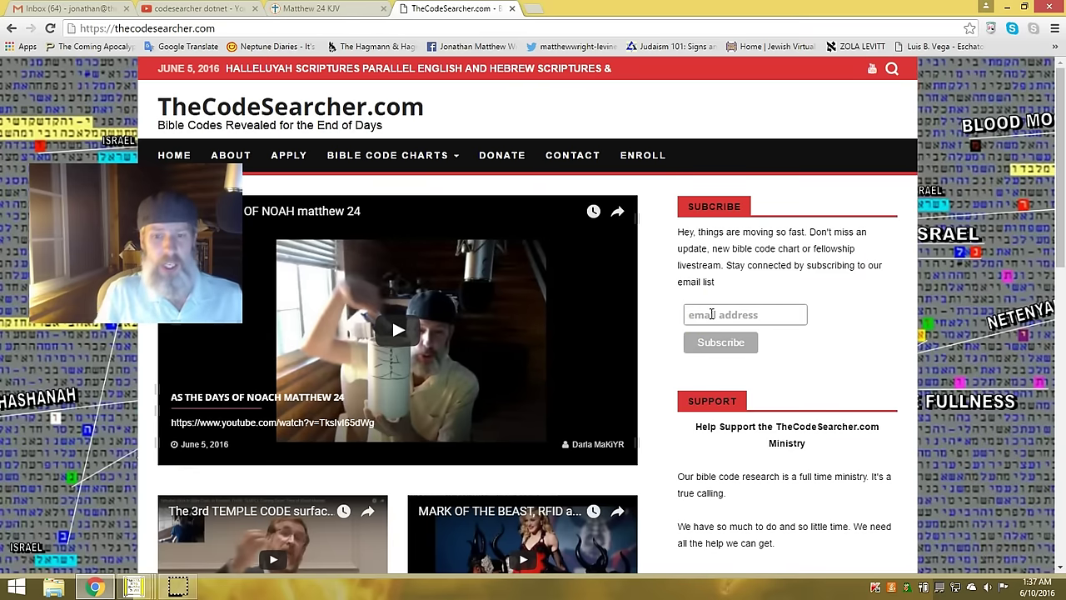
left_click(740, 317)
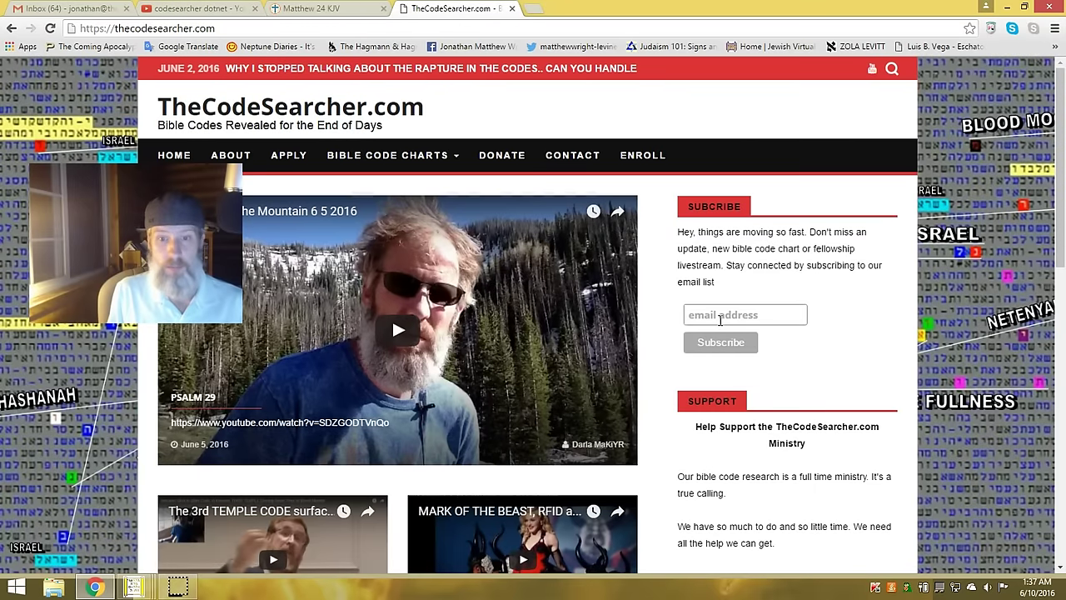
left_click(713, 333)
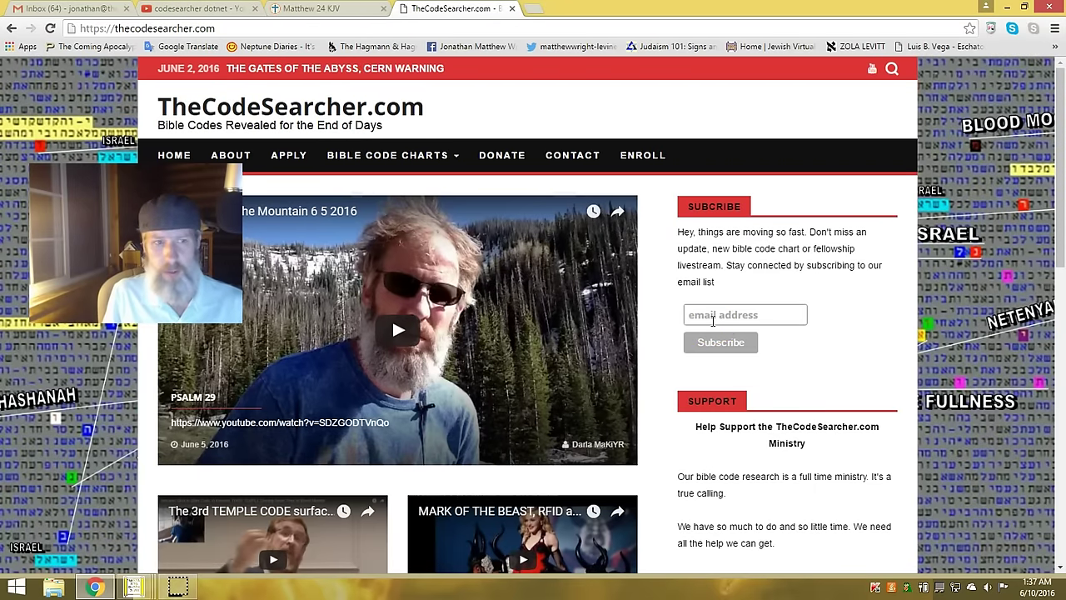
left_click(755, 310)
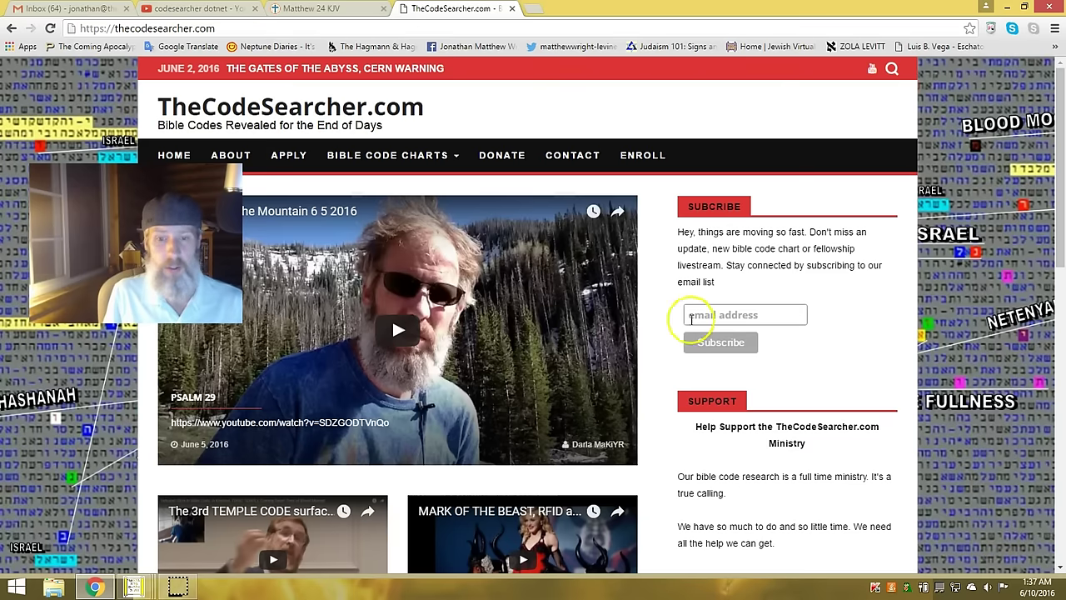